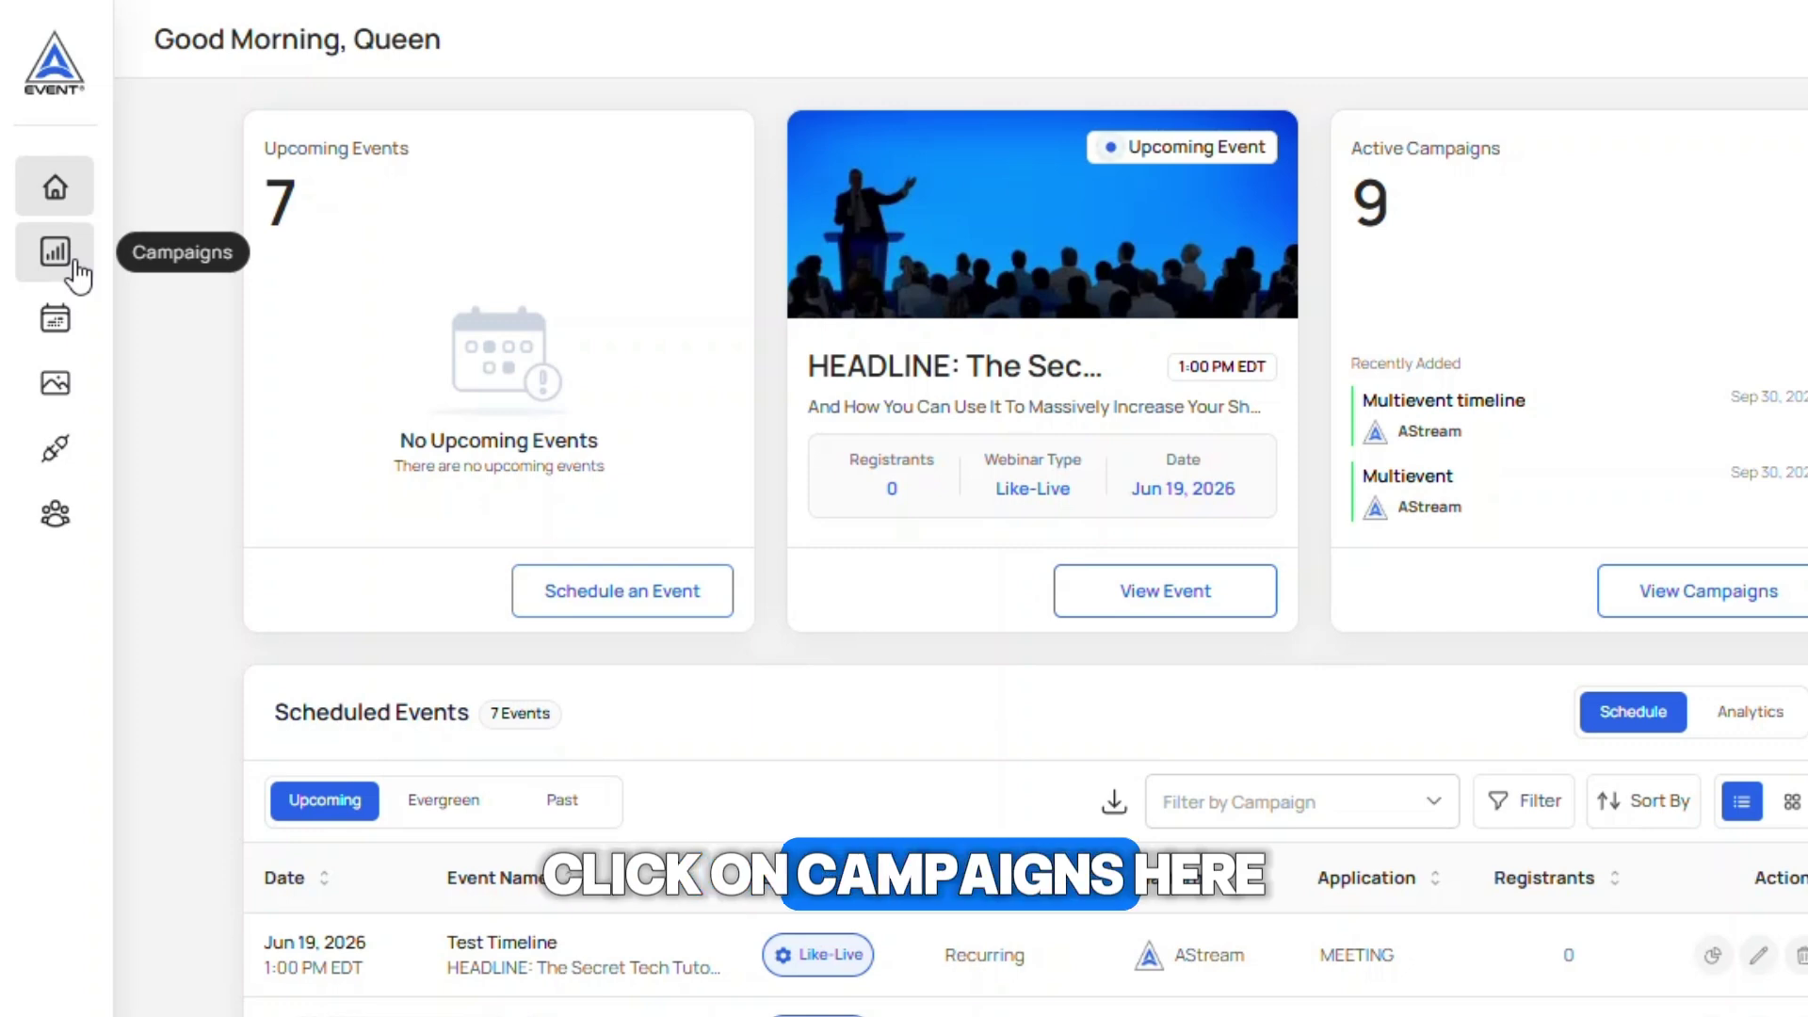
Open the timeline of the Test Timeline 2 campaign.
left_click(55, 252)
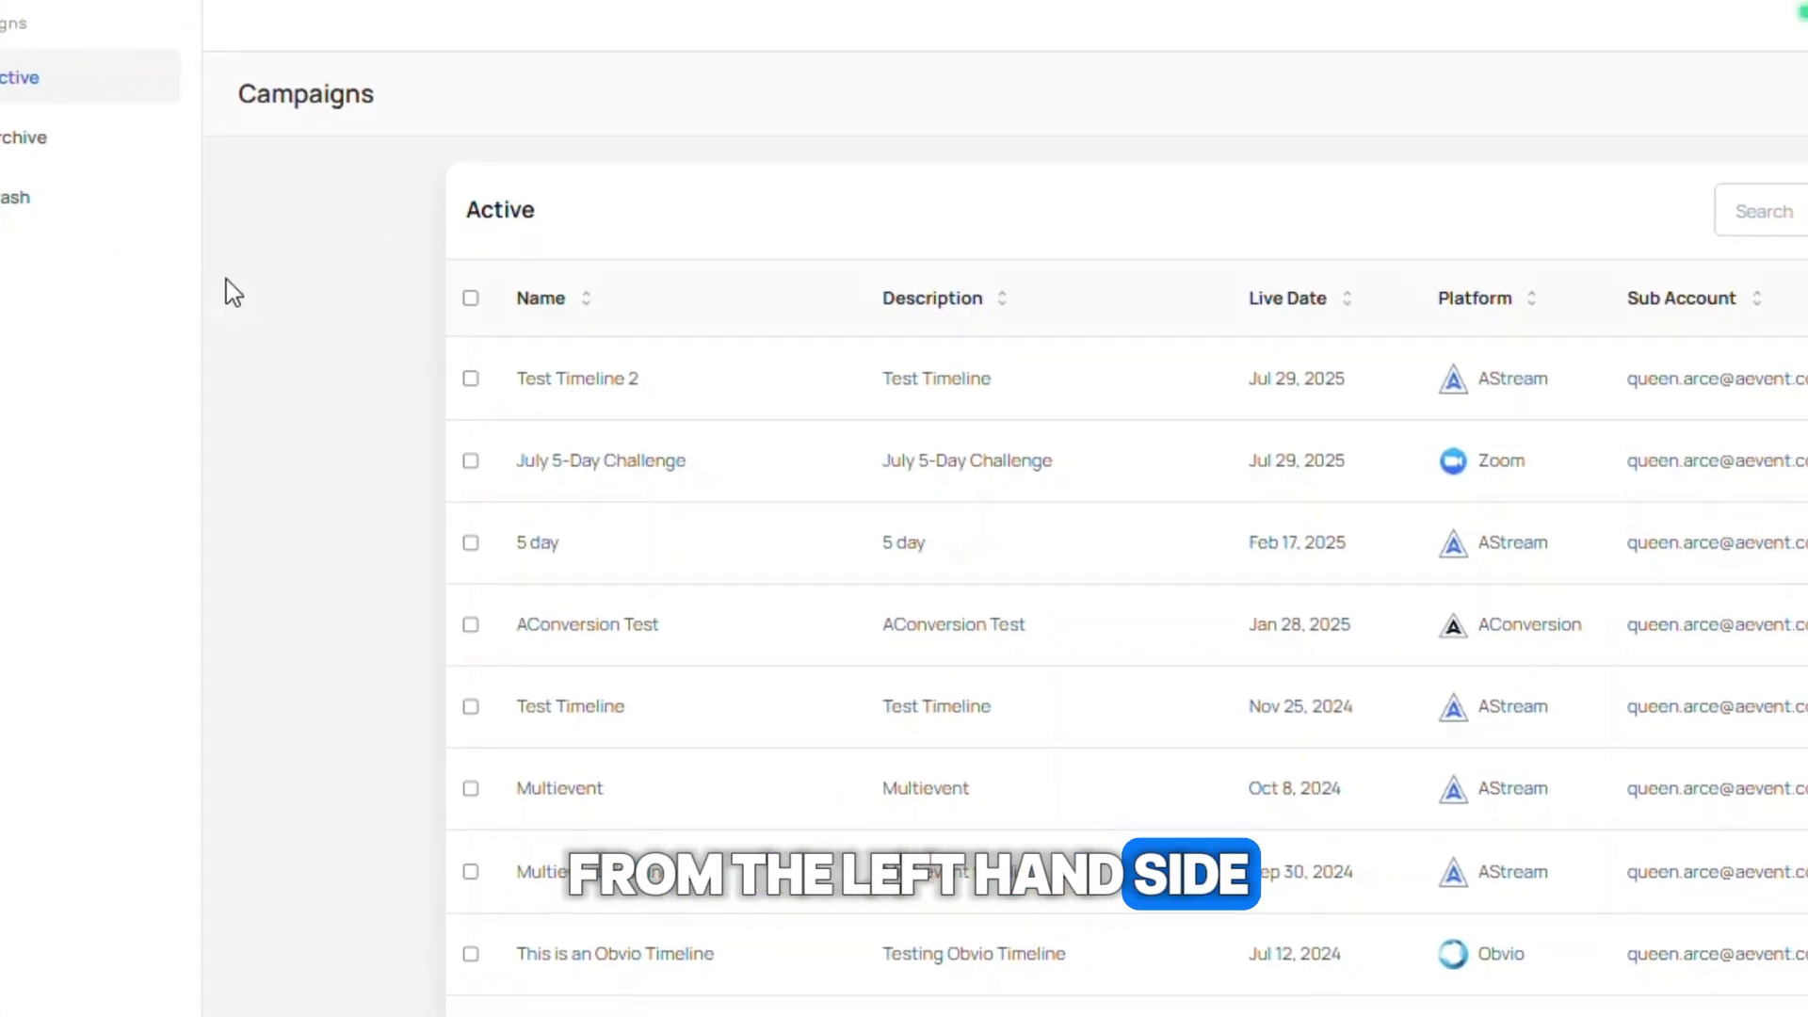
left_click(233, 332)
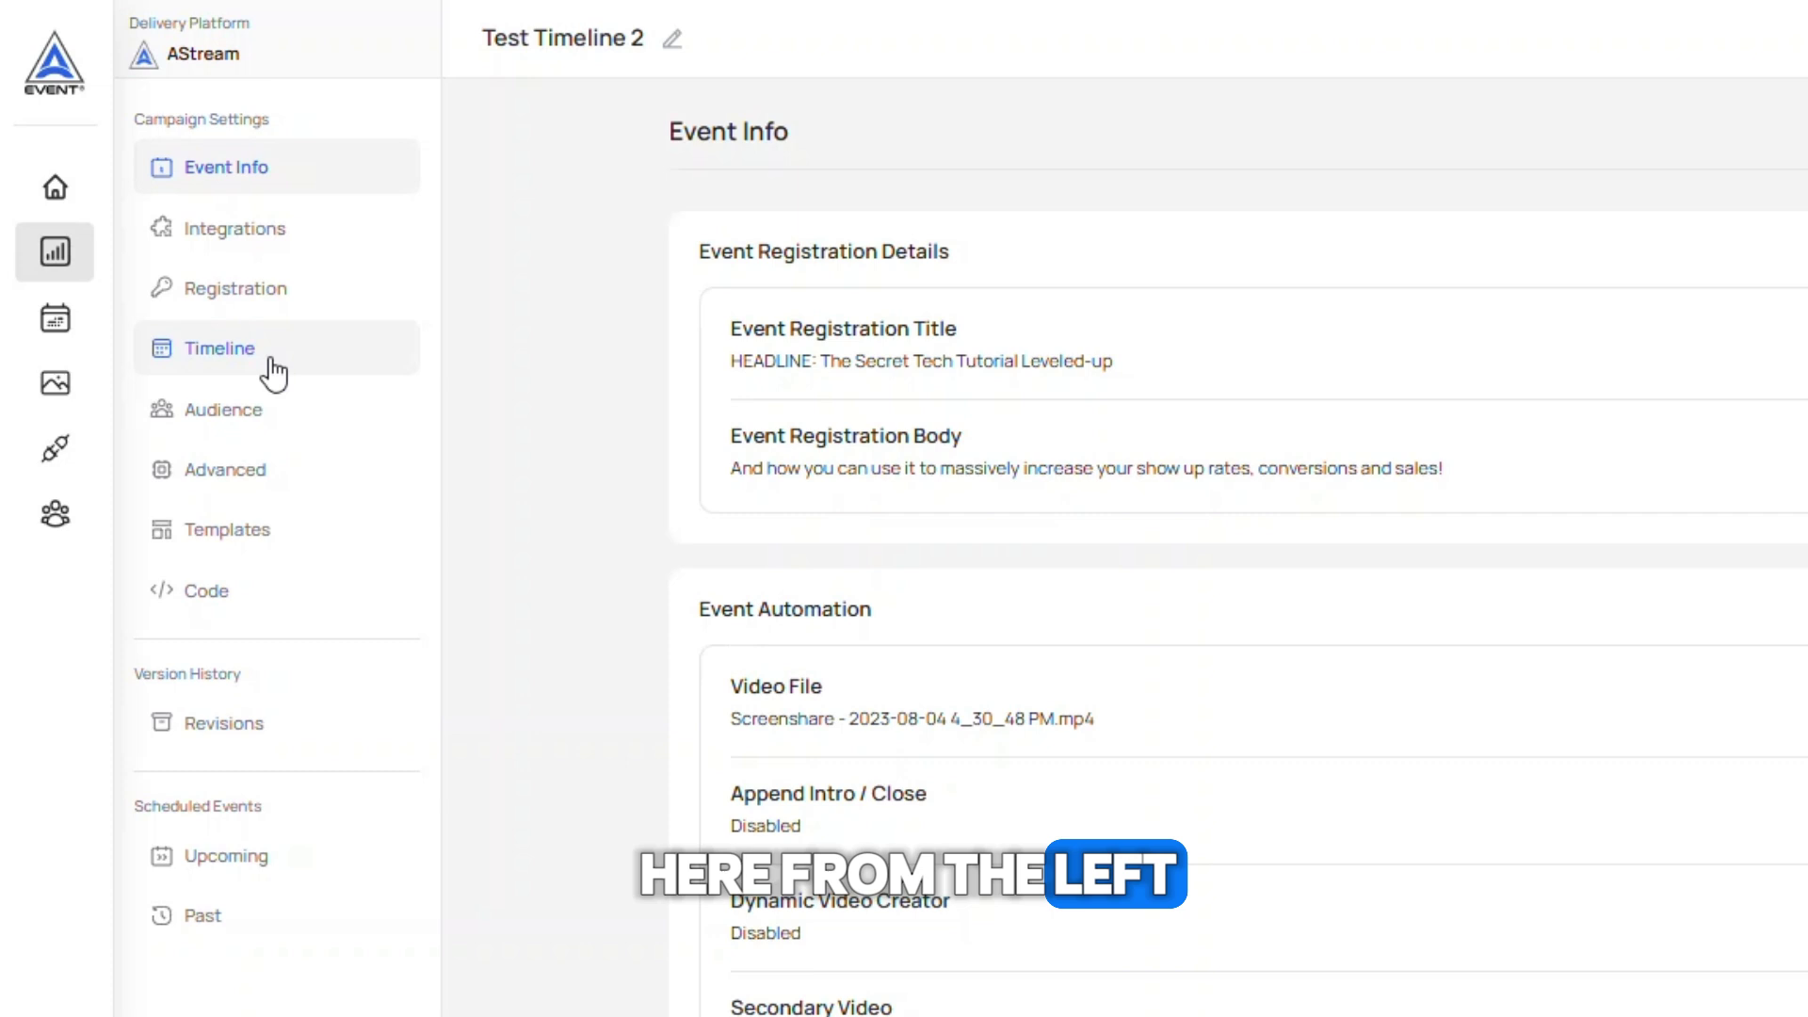
left_click(274, 374)
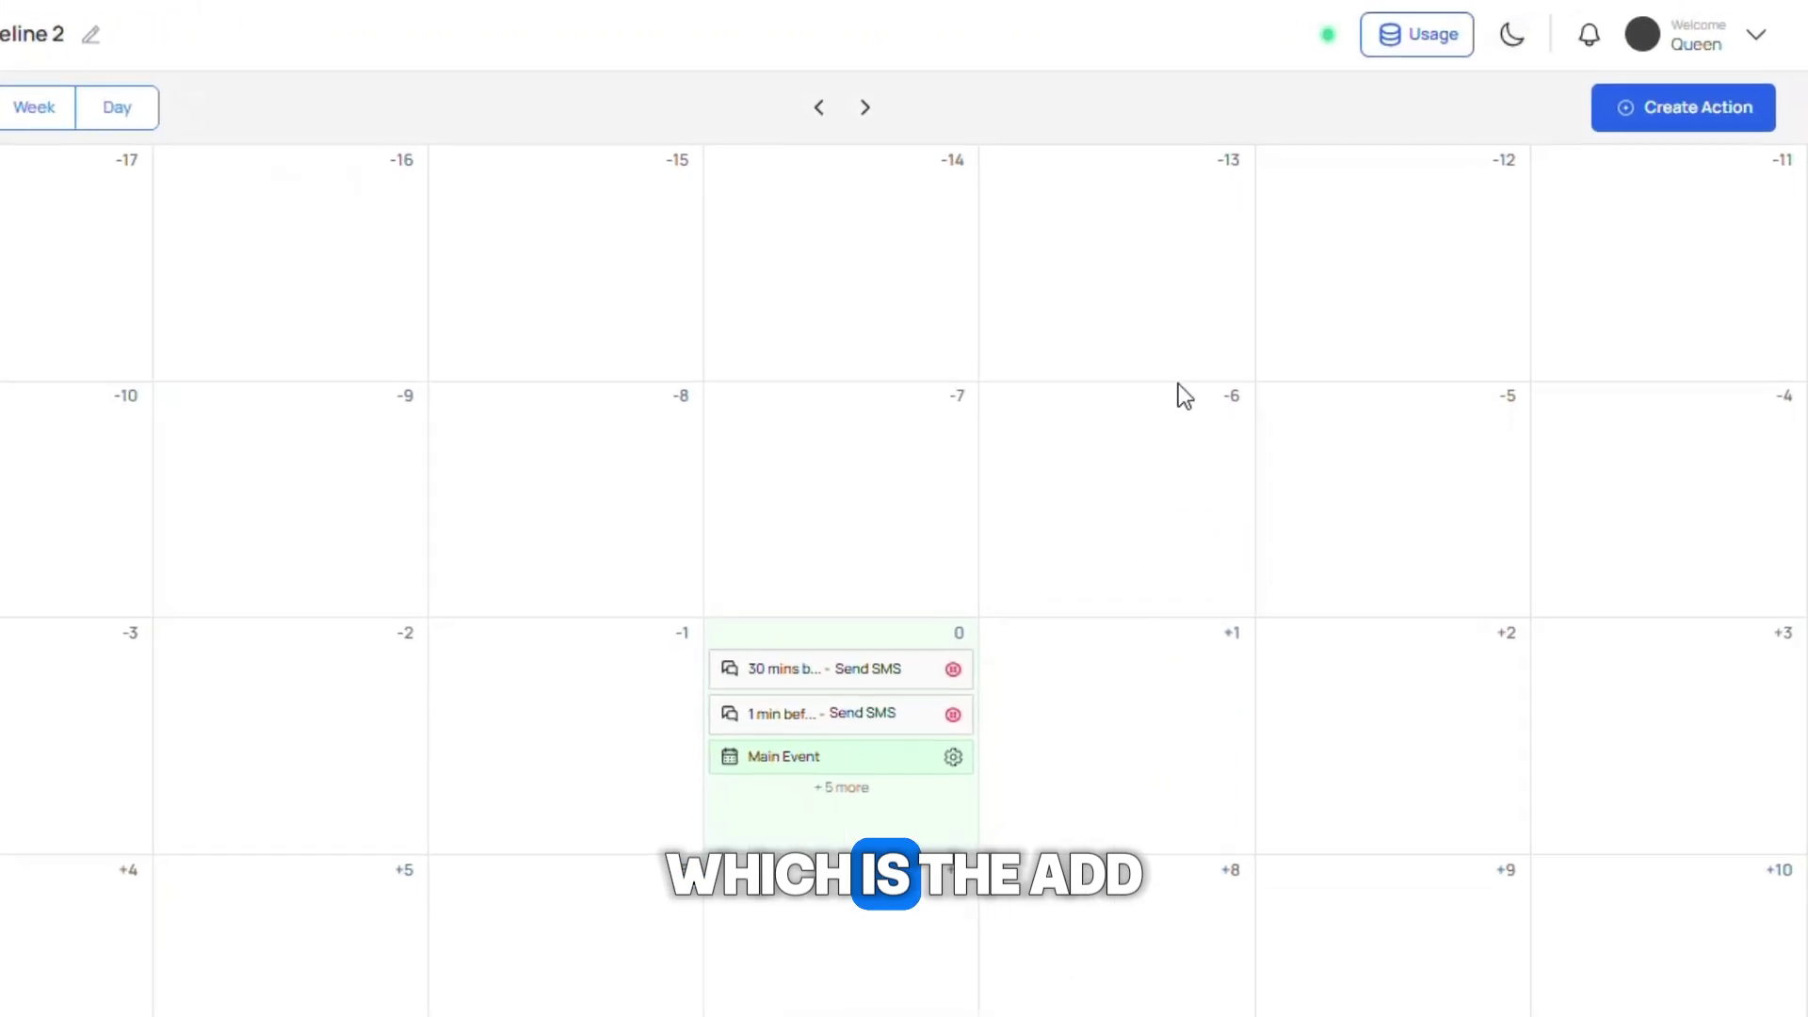
Start a new event-day action timed After in relative time, at 0 hours and 30 minutes.
left_click(1672, 132)
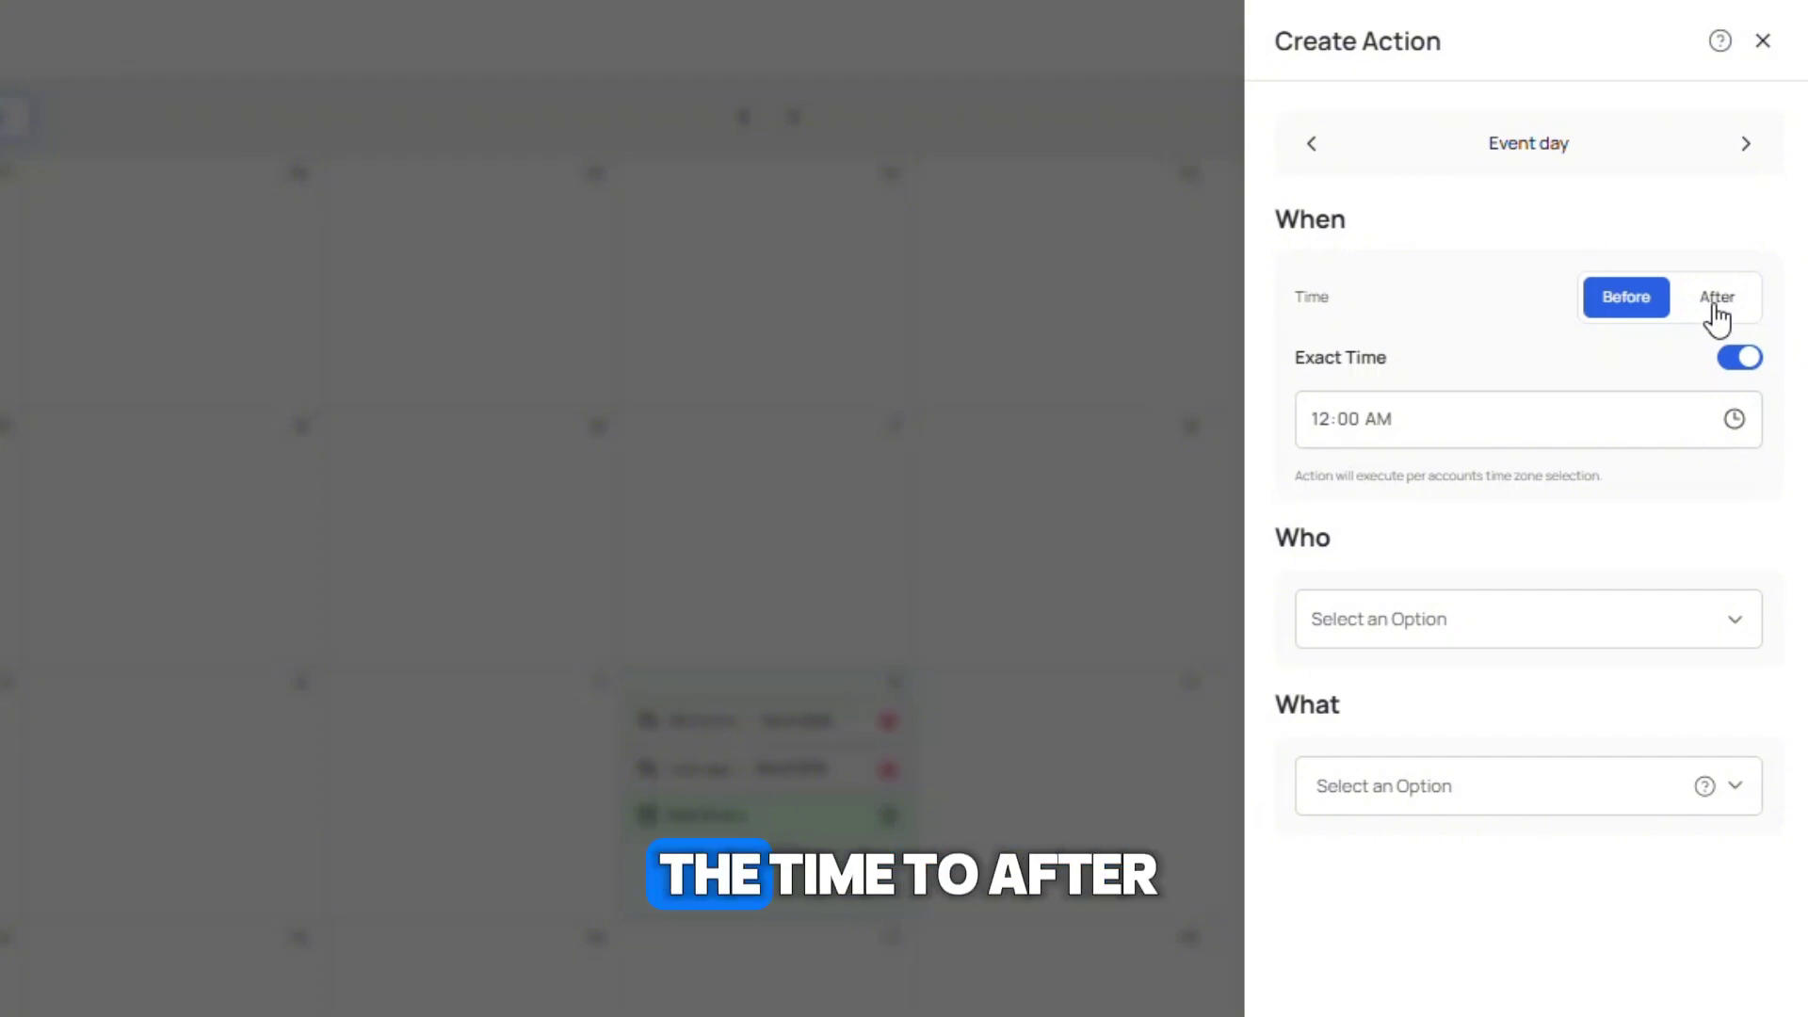
left_click(1717, 313)
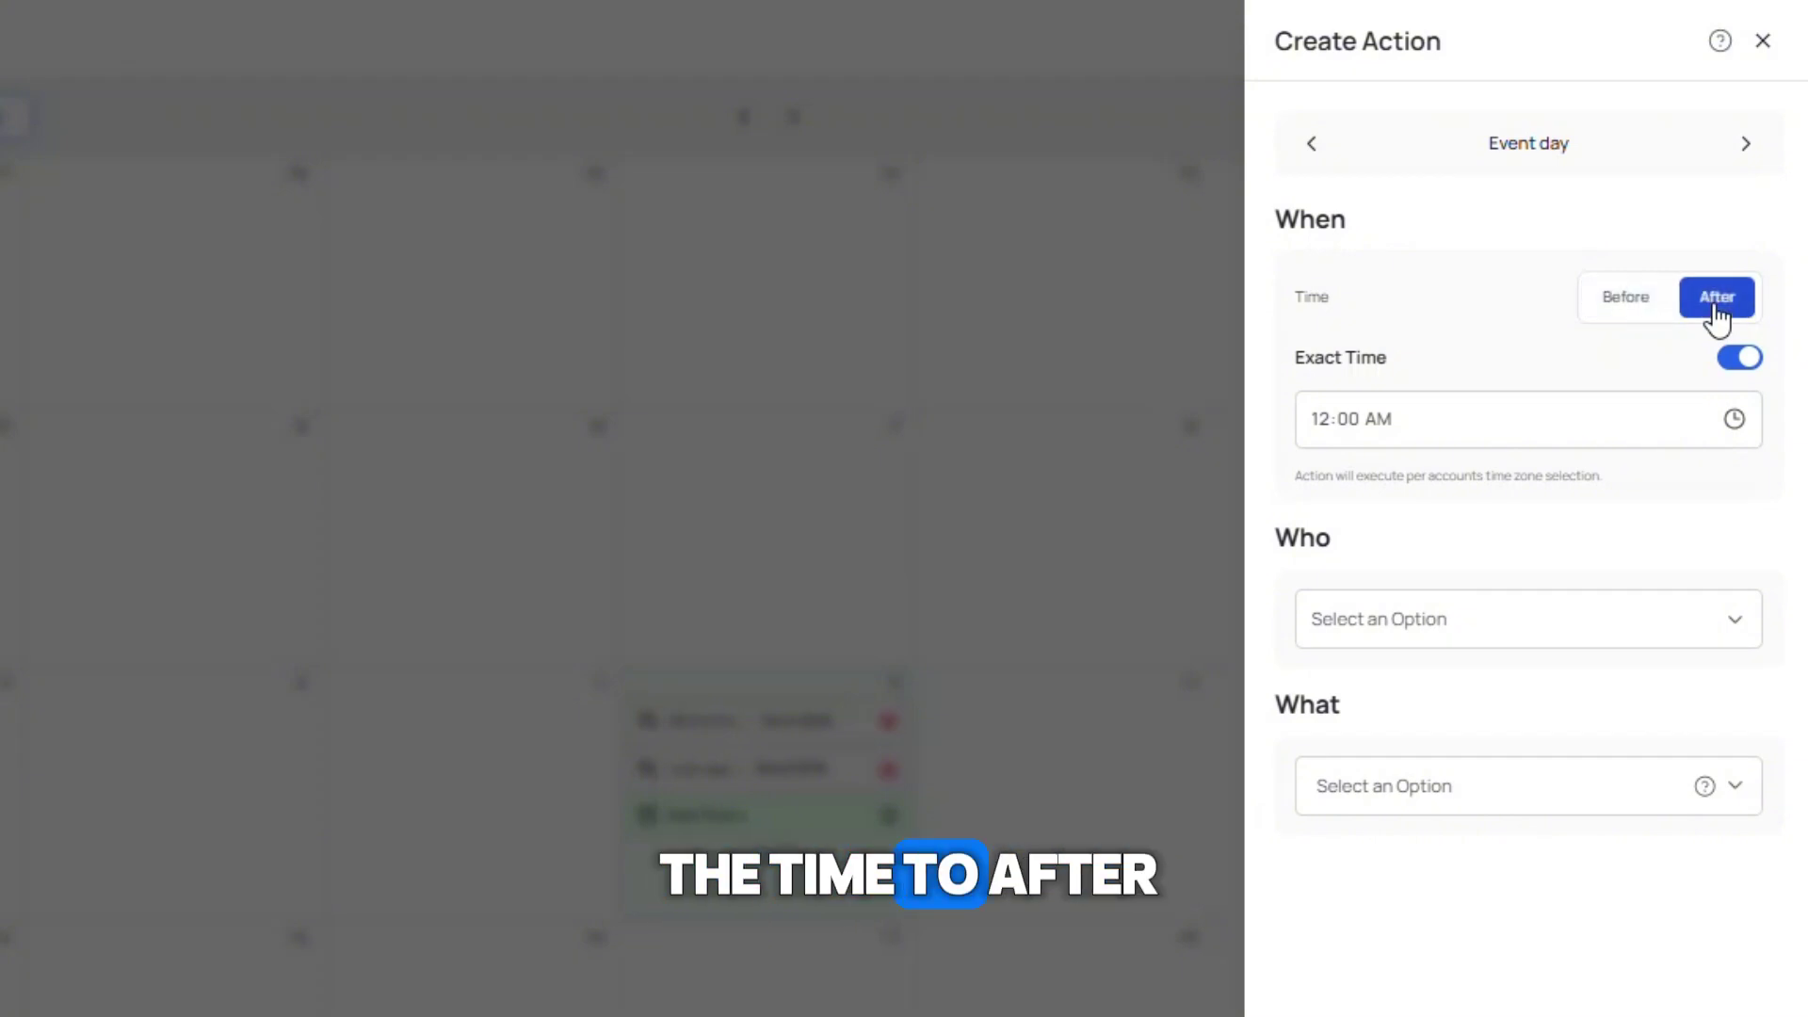
left_click(1728, 363)
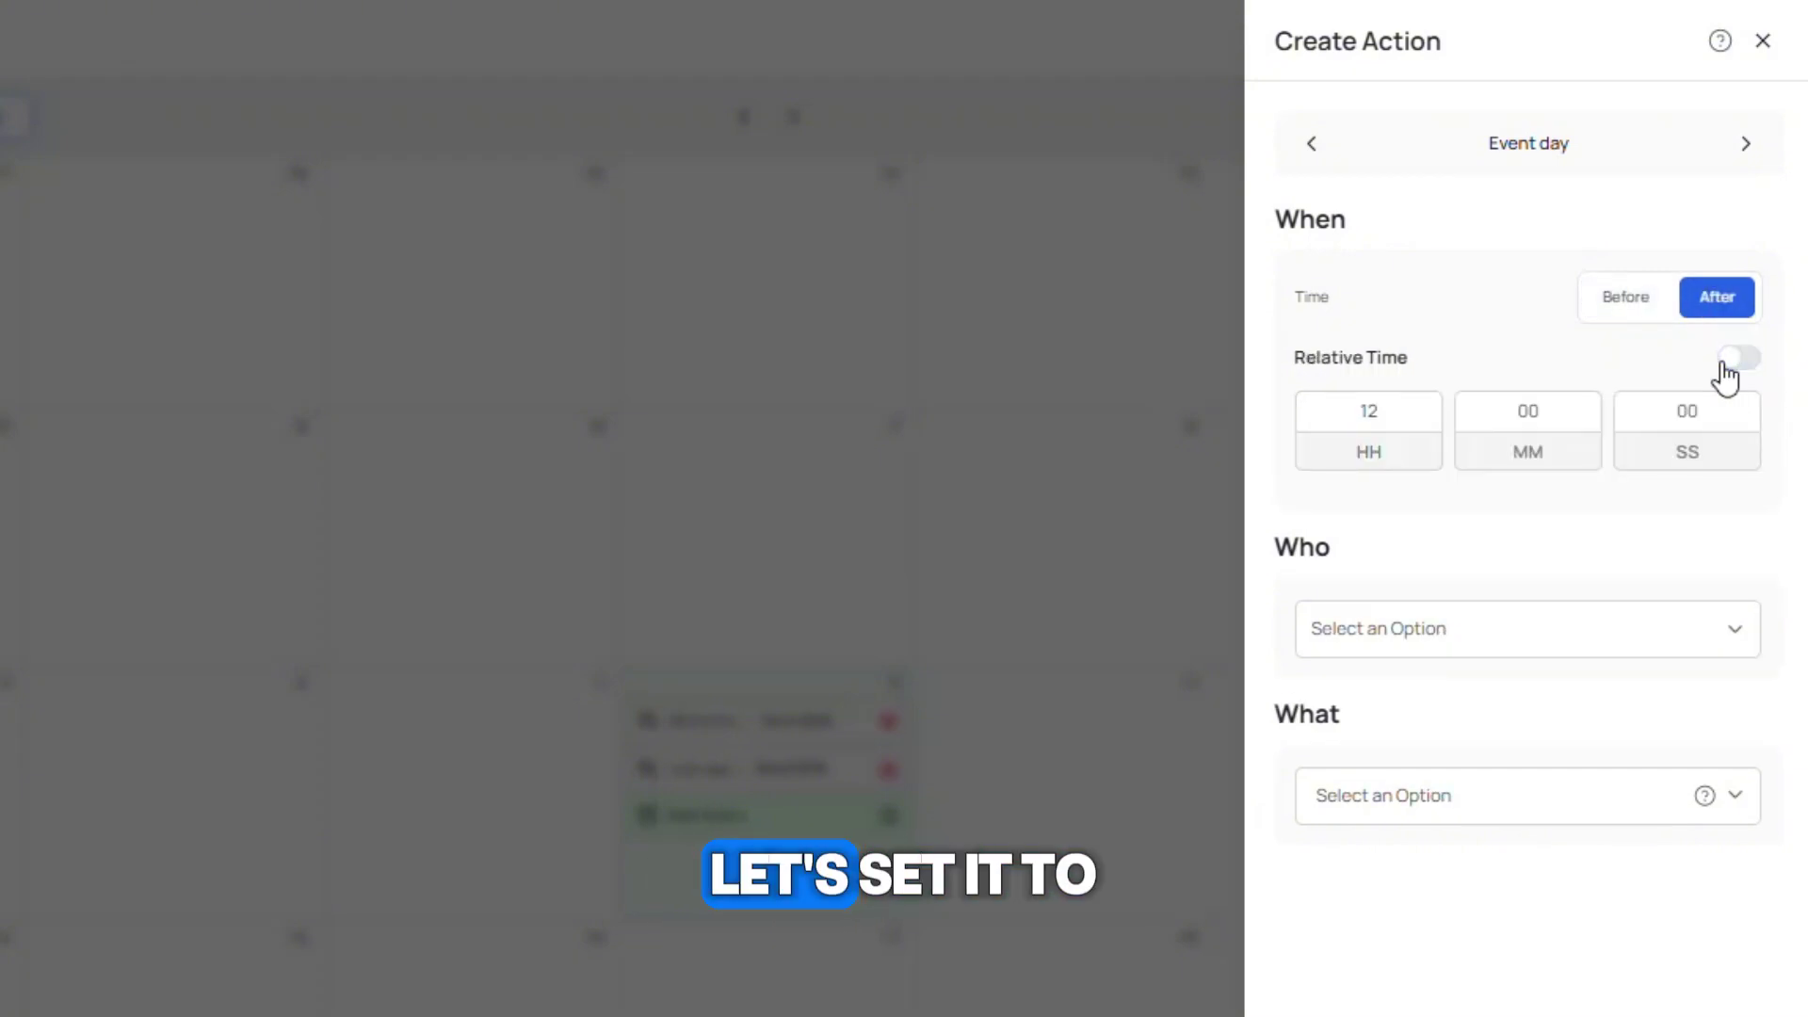
double_click(1371, 420)
type("0")
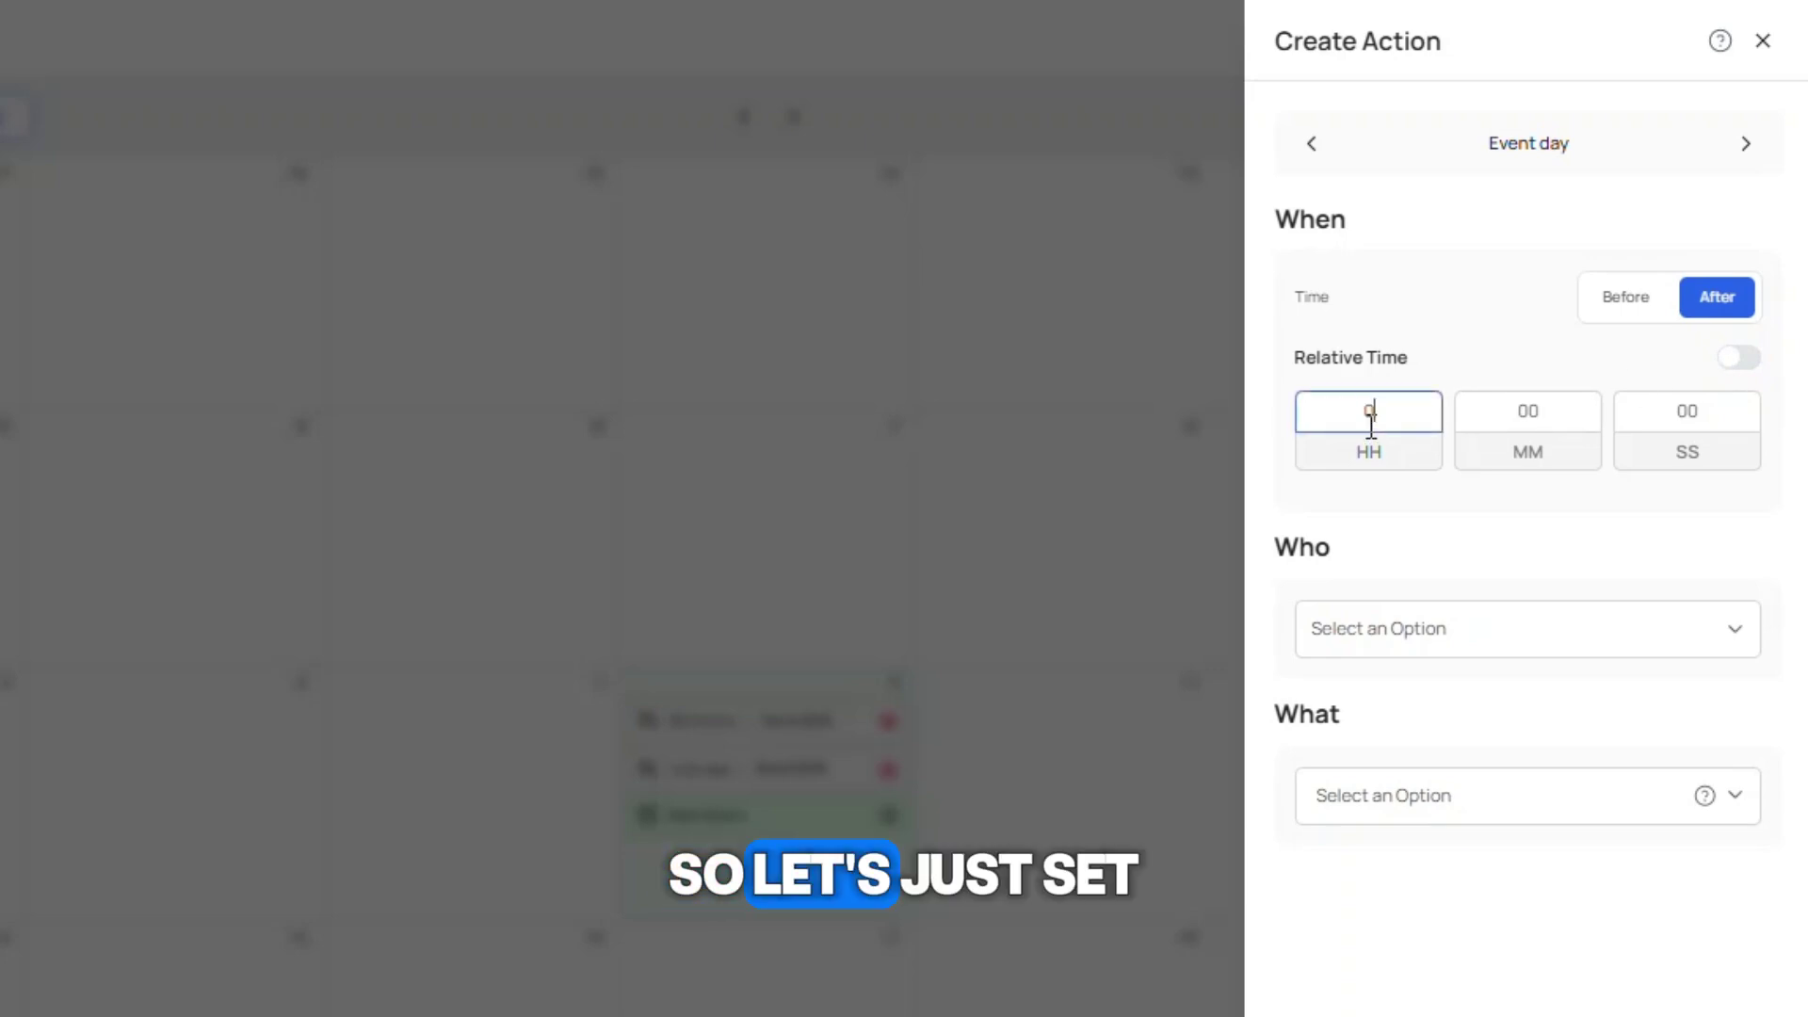
double_click(1498, 424)
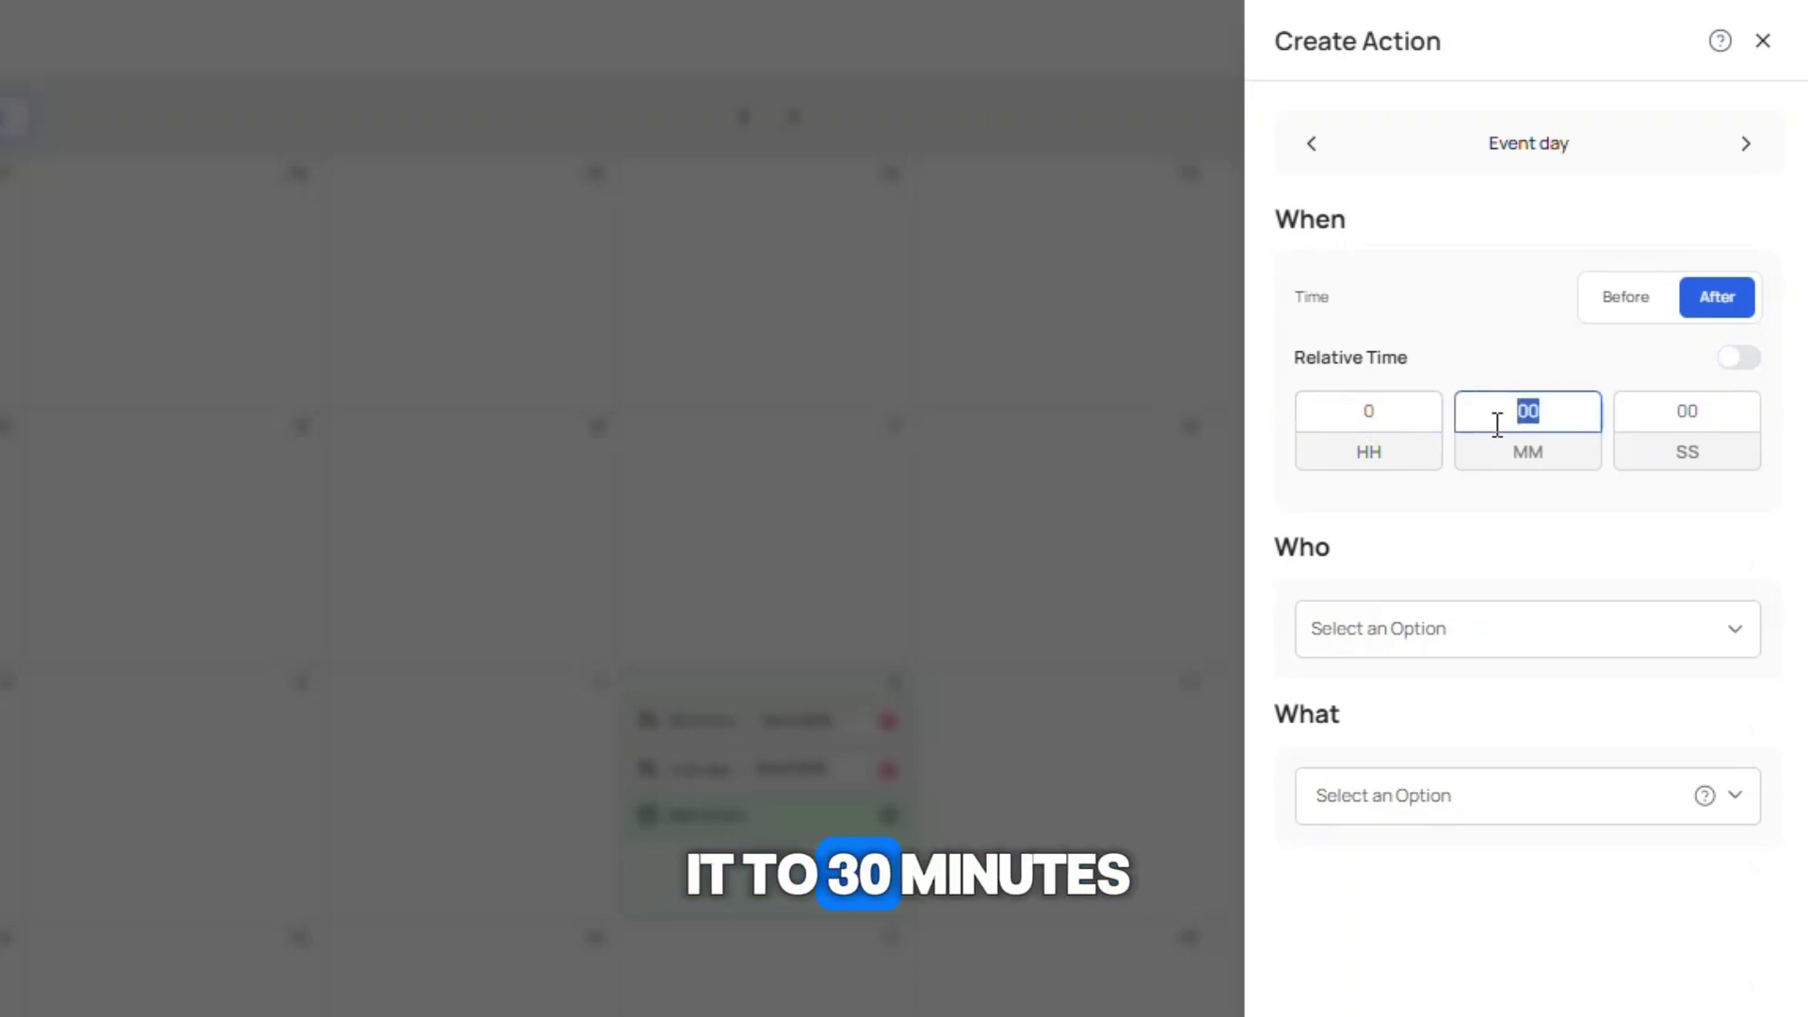
type("3")
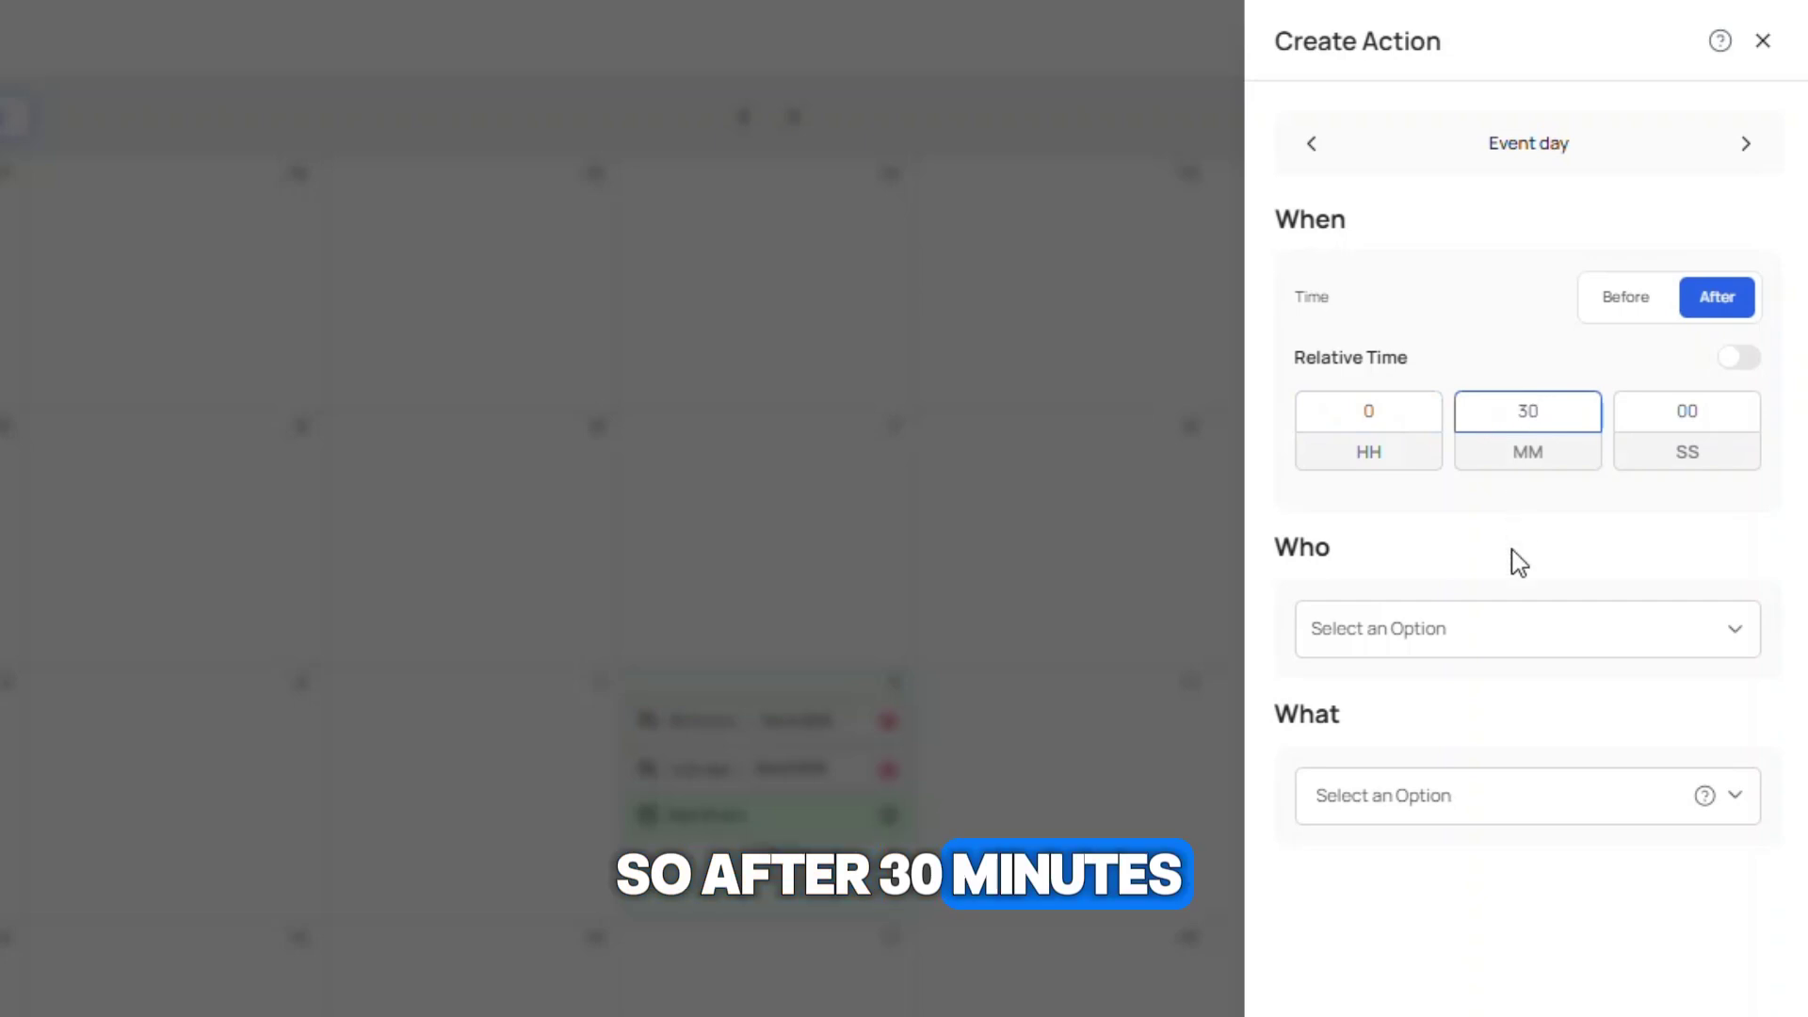
Target the action at Attendee and make it perform CLOSE CRM's Add Lead.
left_click(1512, 628)
left_click(1489, 758)
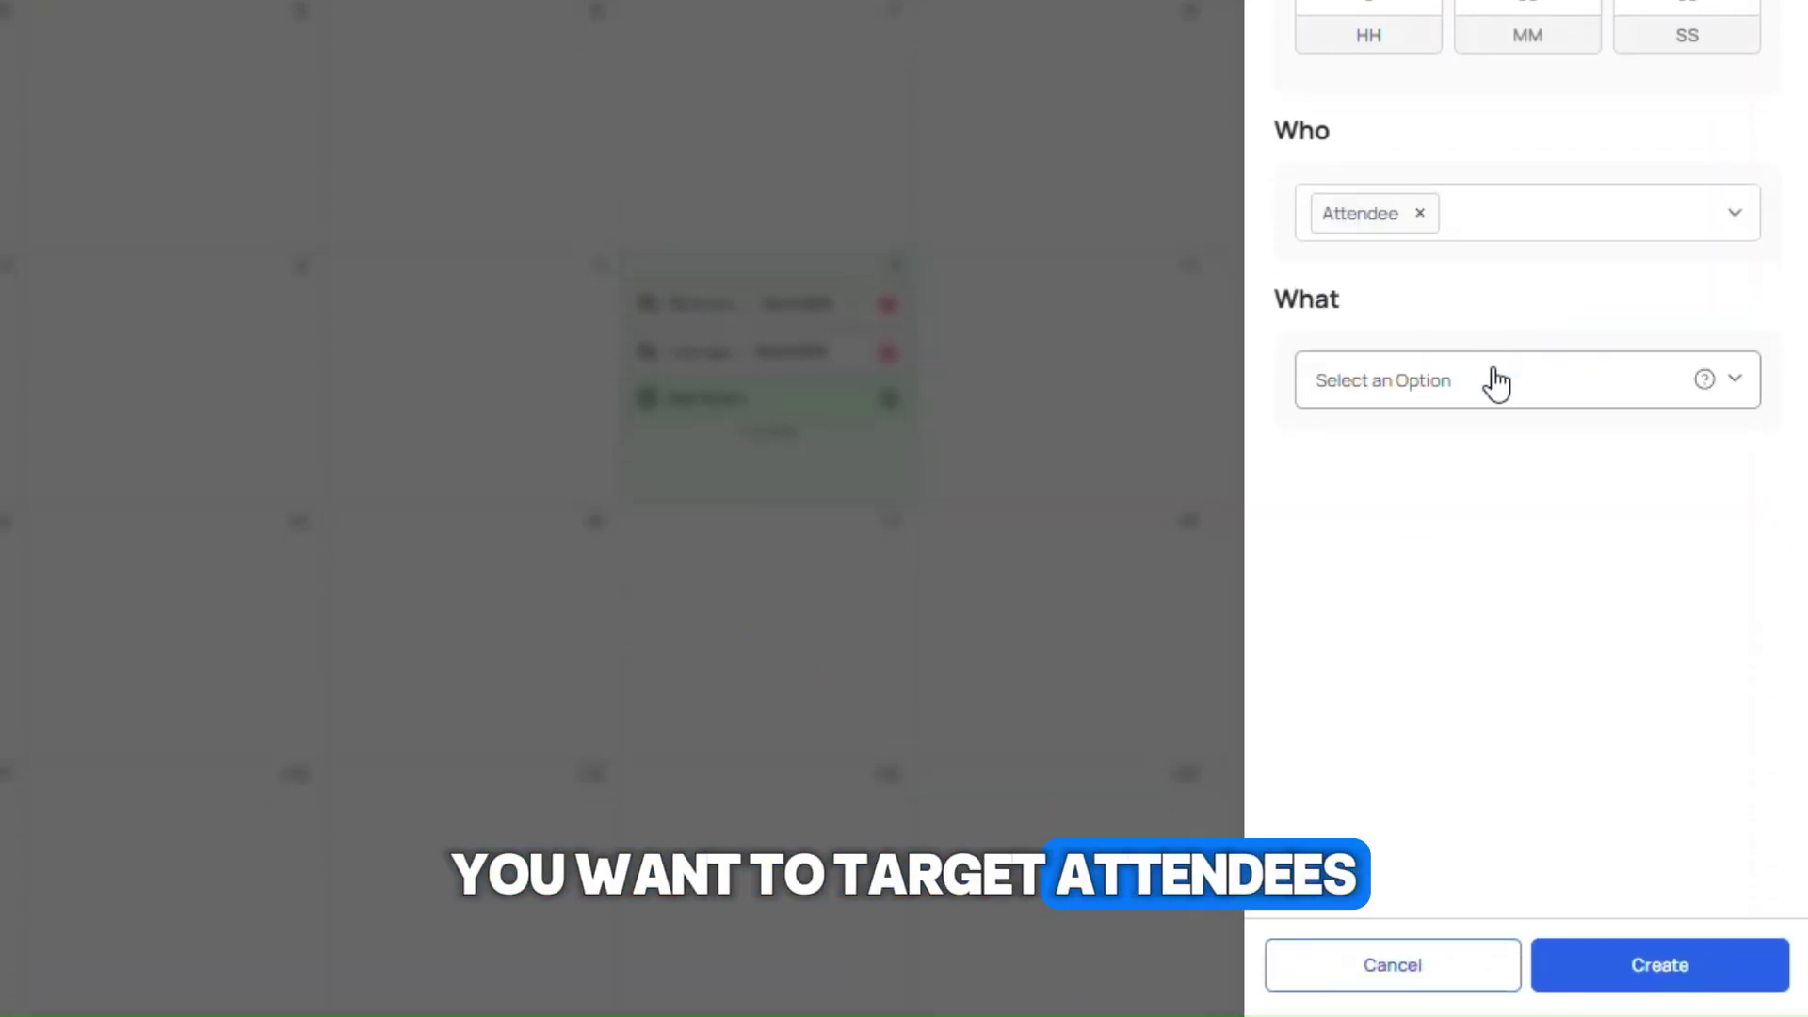
left_click(1497, 382)
scroll(1507, 506, "down", 5)
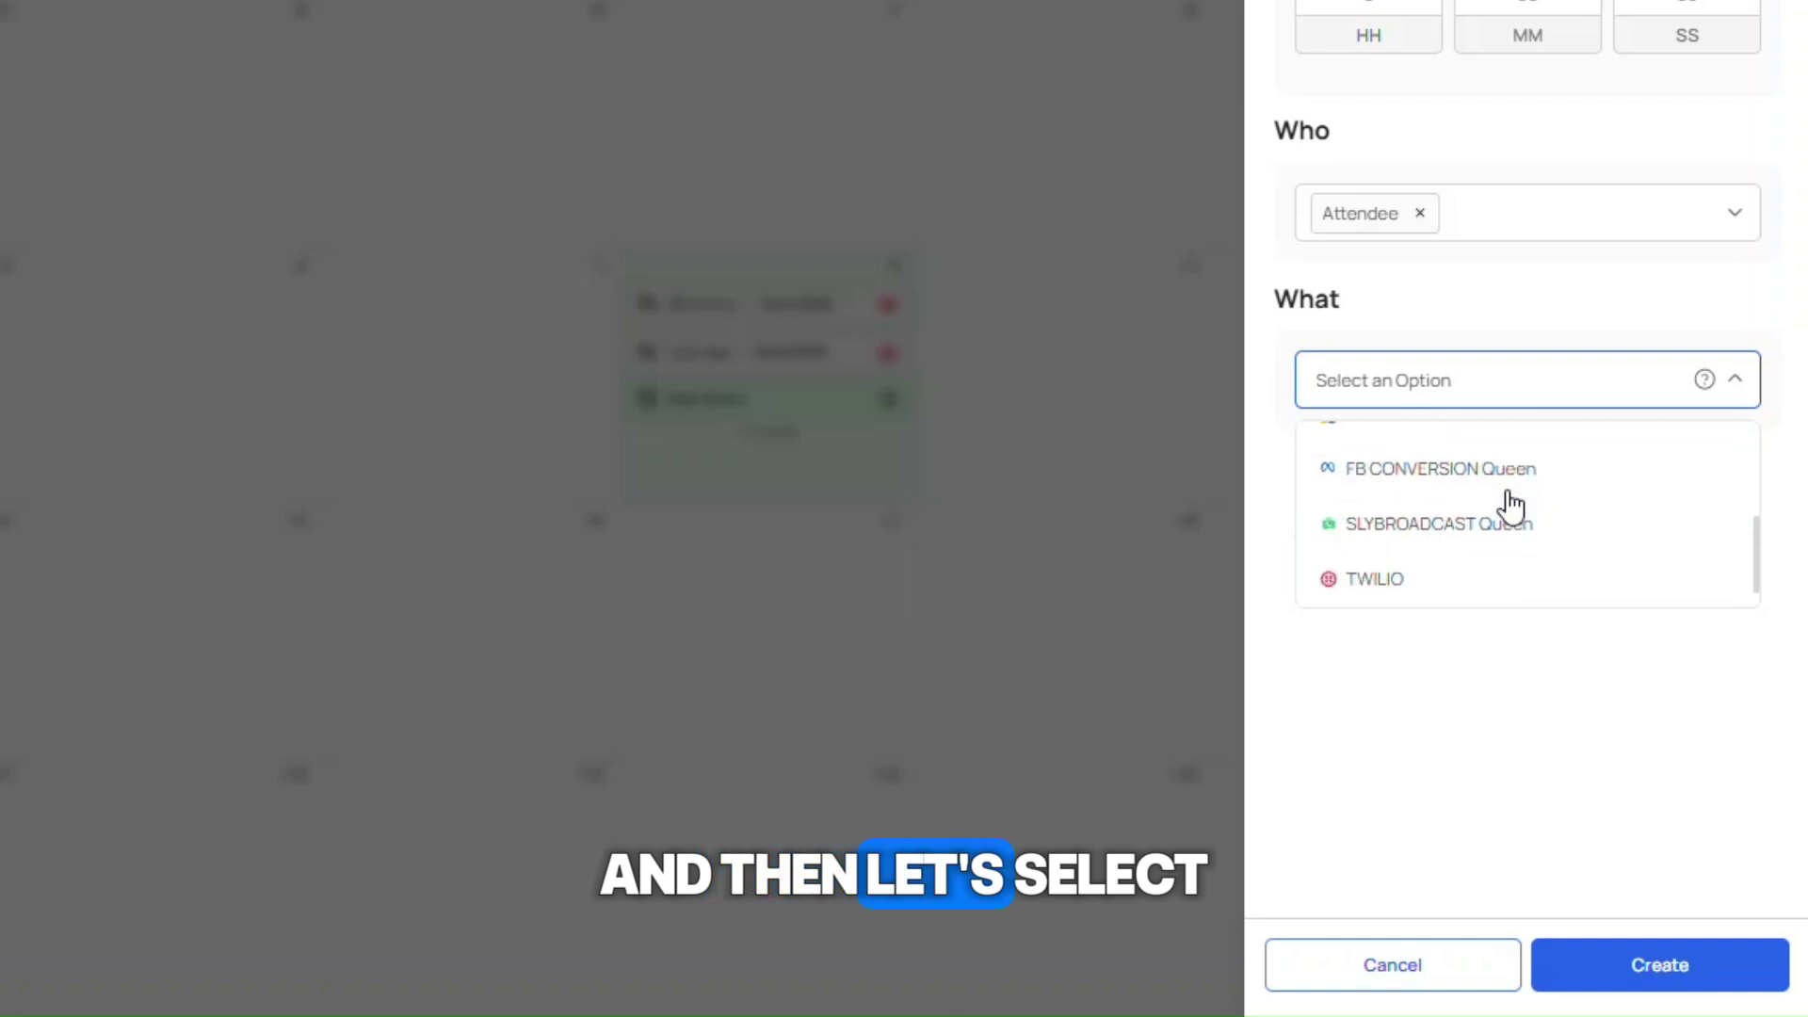
scroll(1507, 506, "up", 5)
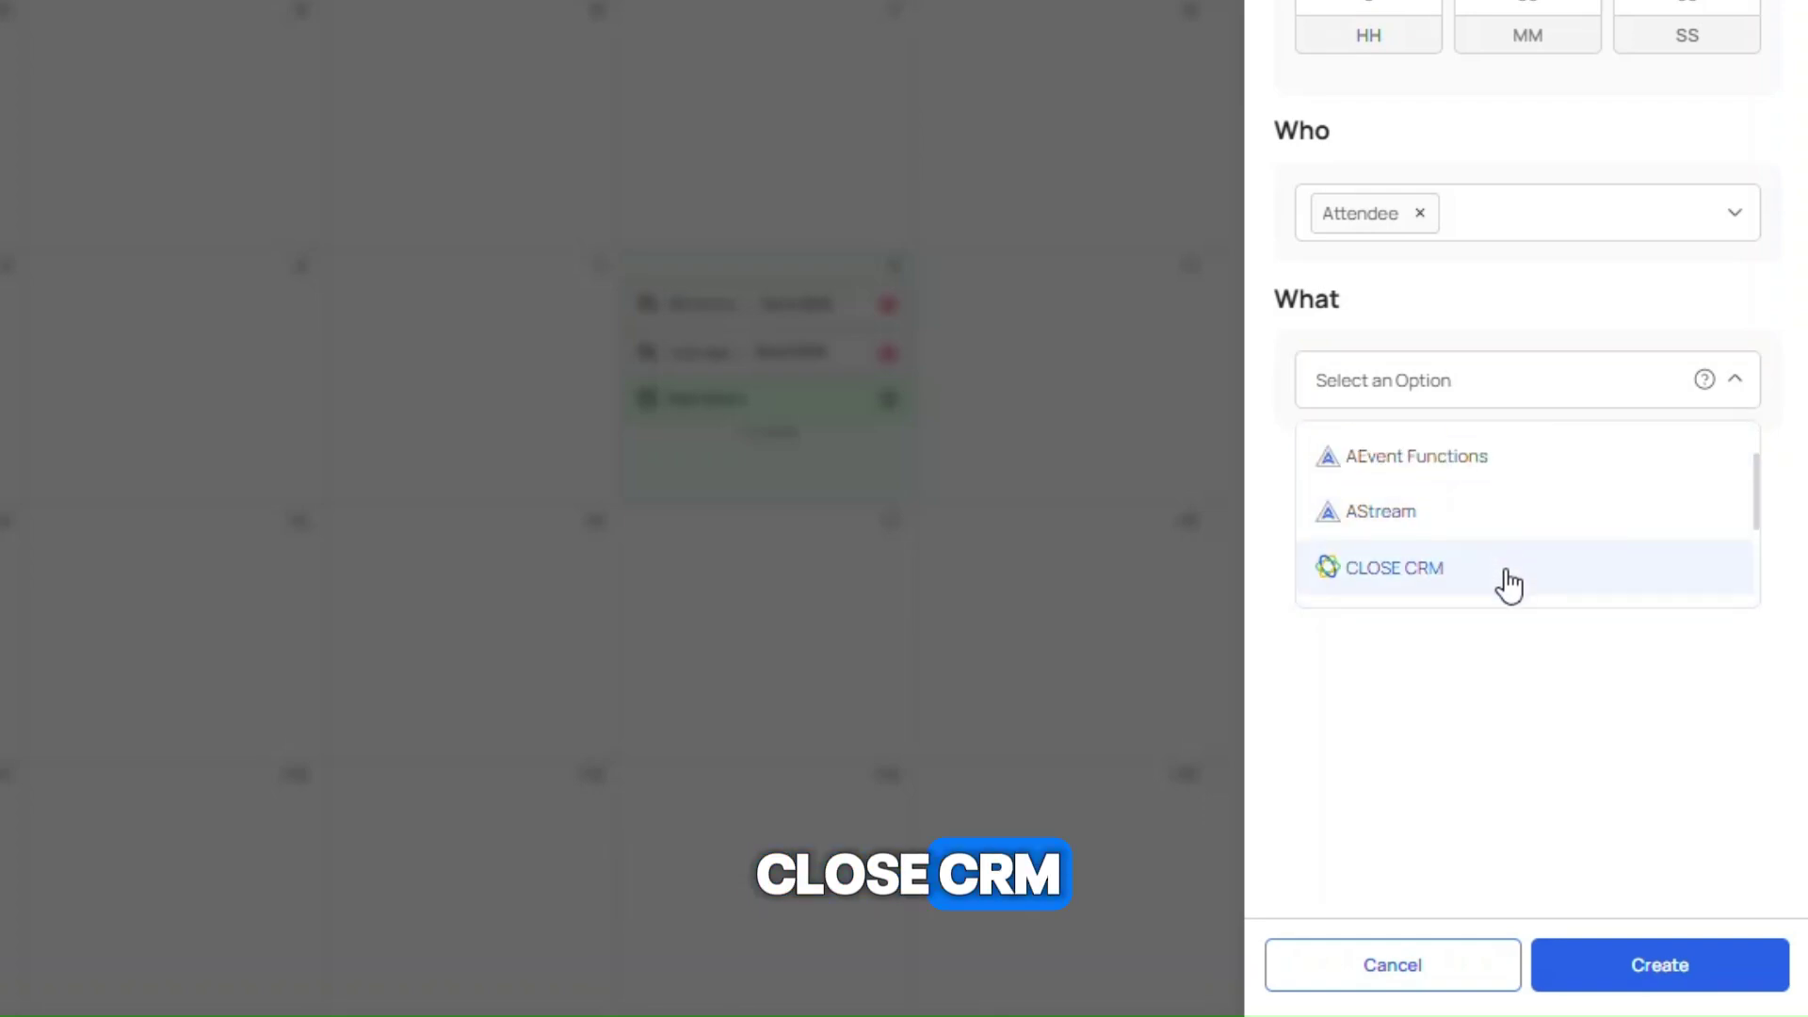
left_click(1510, 580)
left_click(1514, 492)
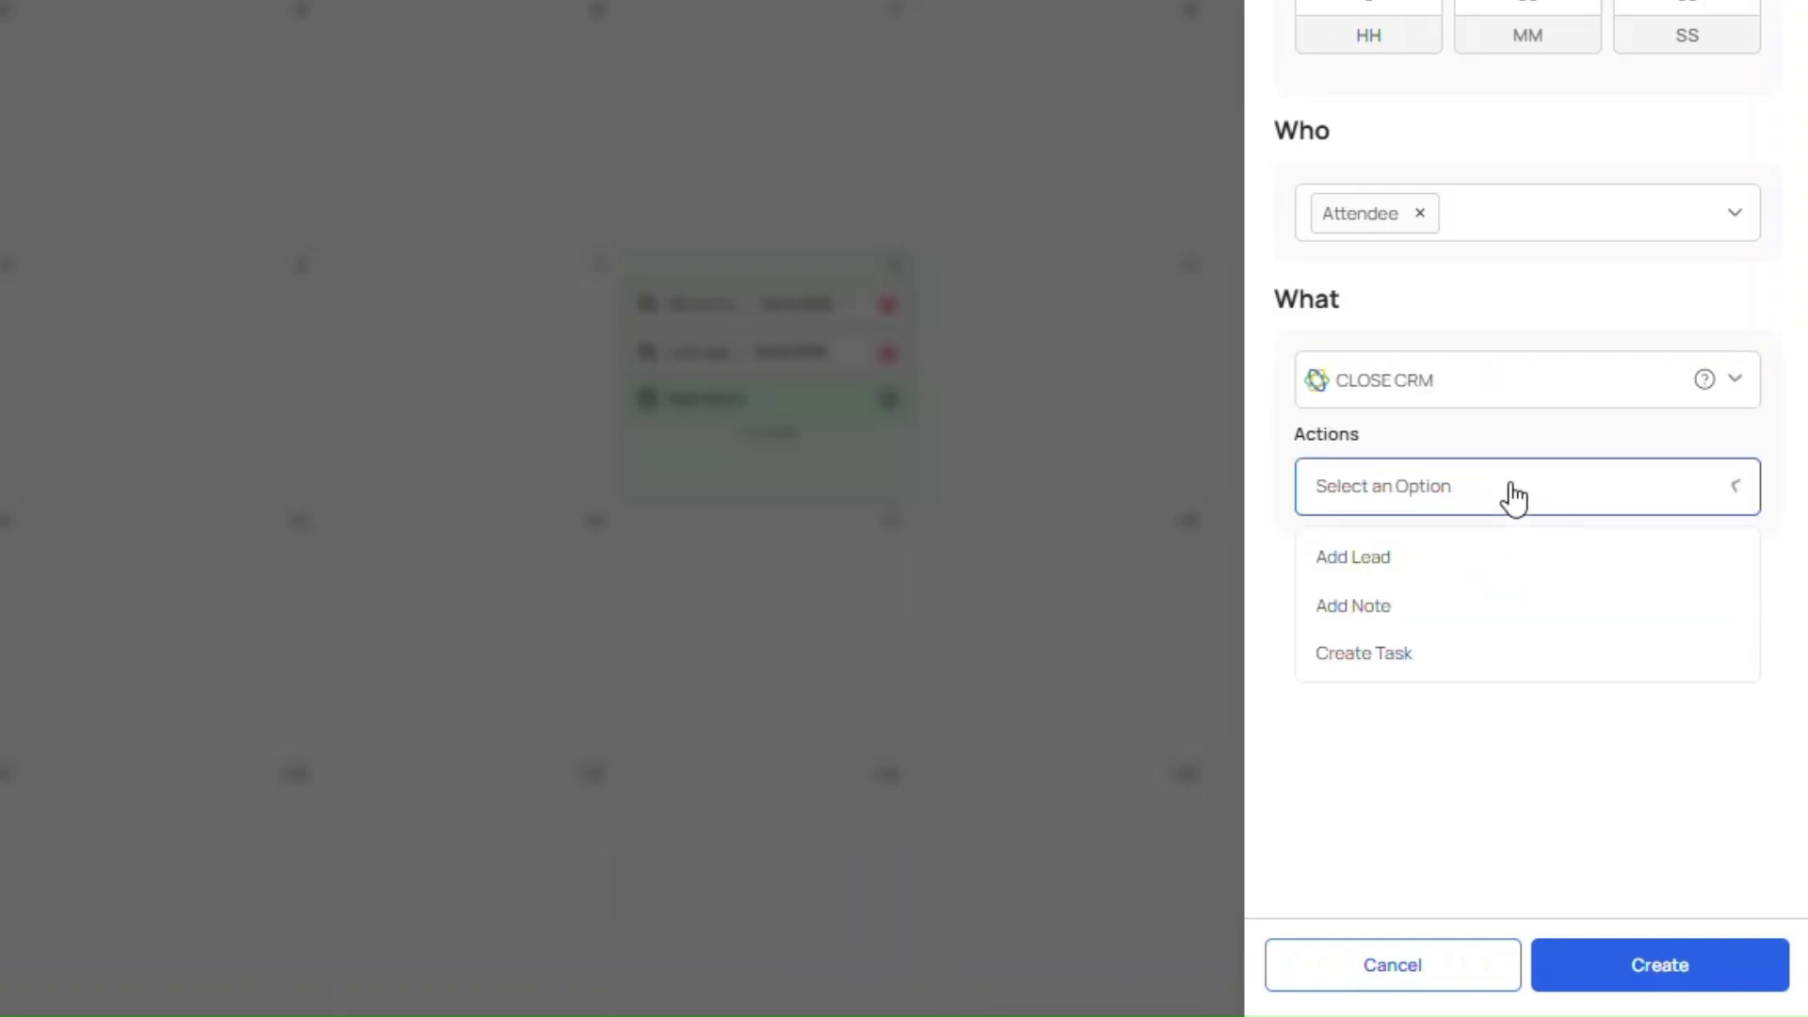
left_click(1499, 562)
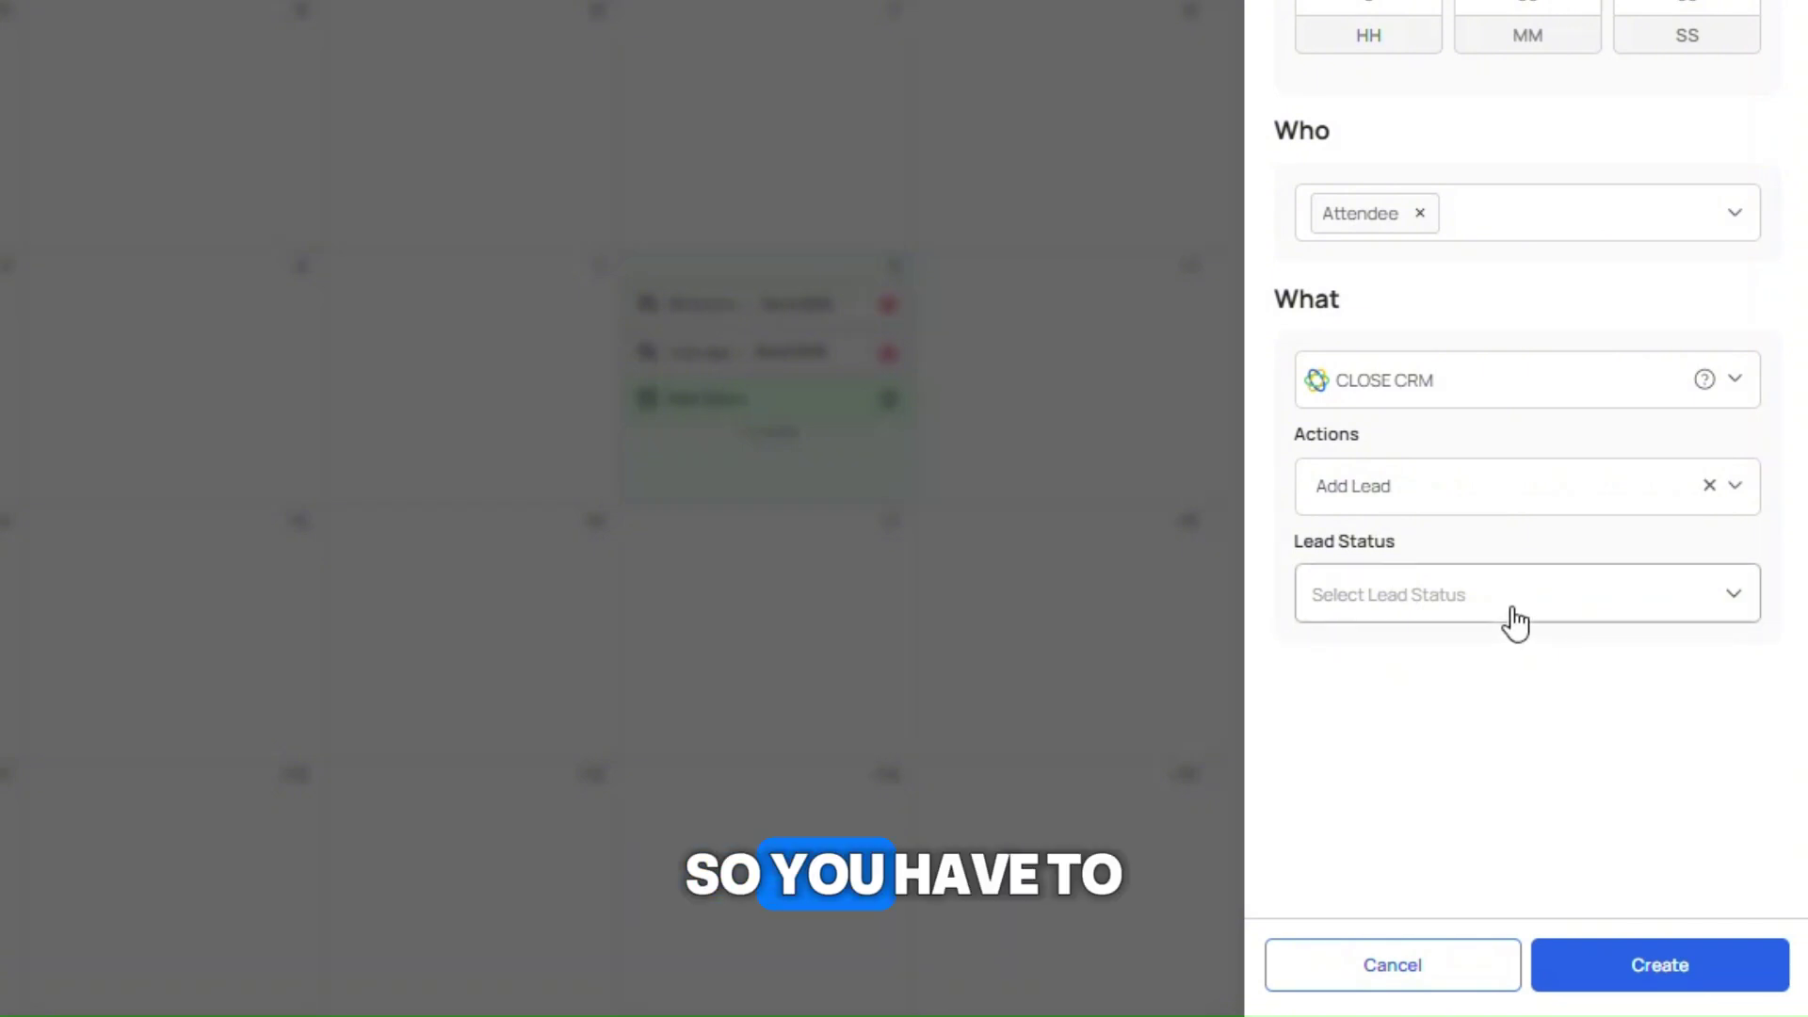
Set the lead status to Qualified and create the Add Lead action.
left_click(1516, 622)
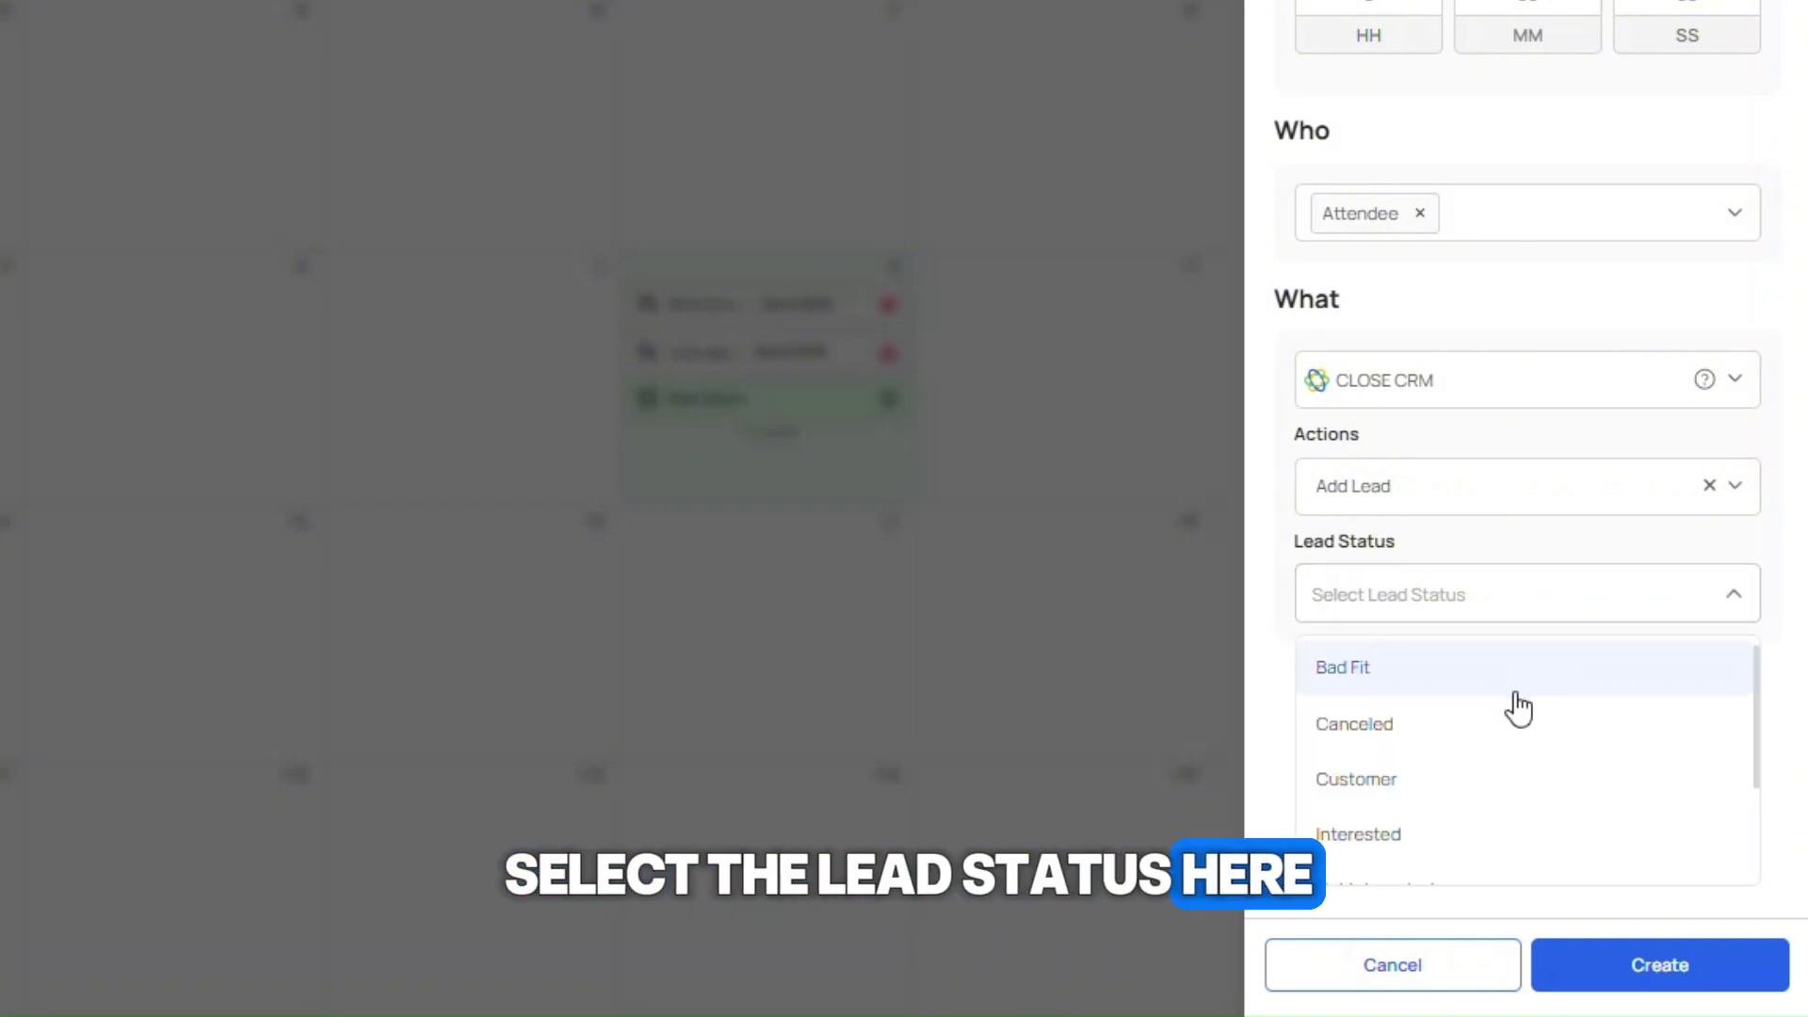
scroll(1505, 780, "down", 2)
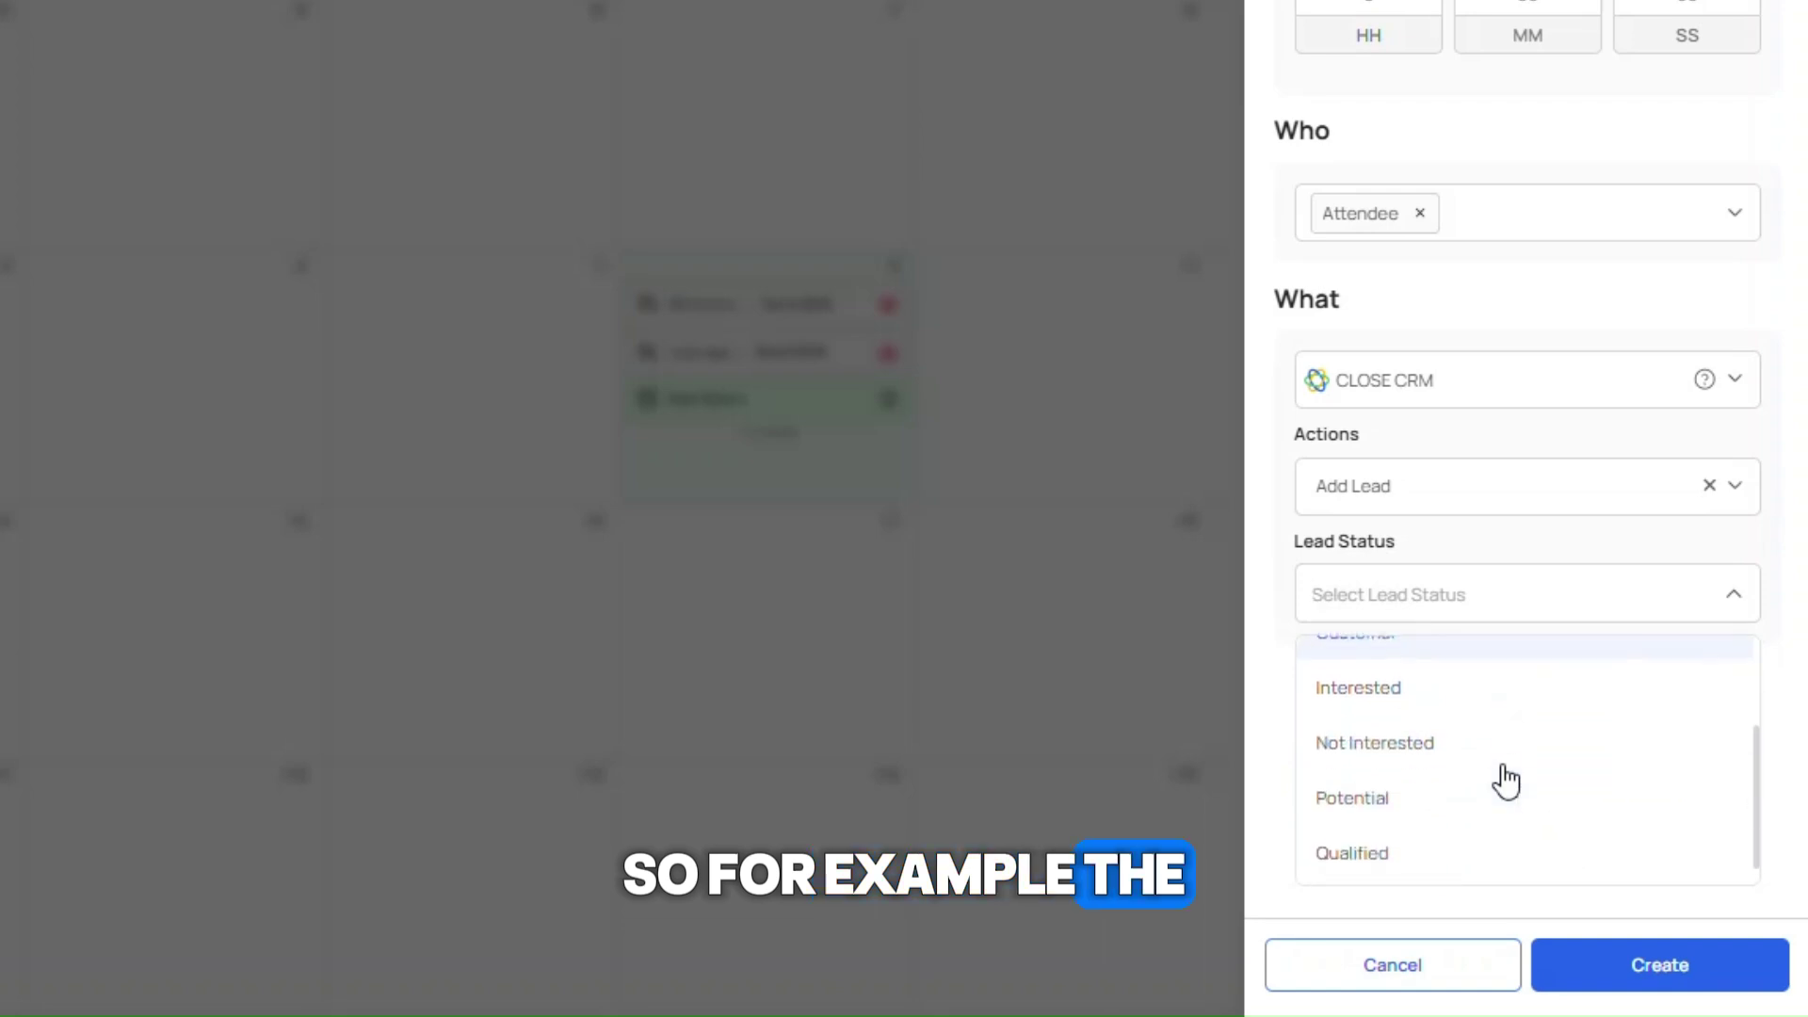
left_click(1503, 868)
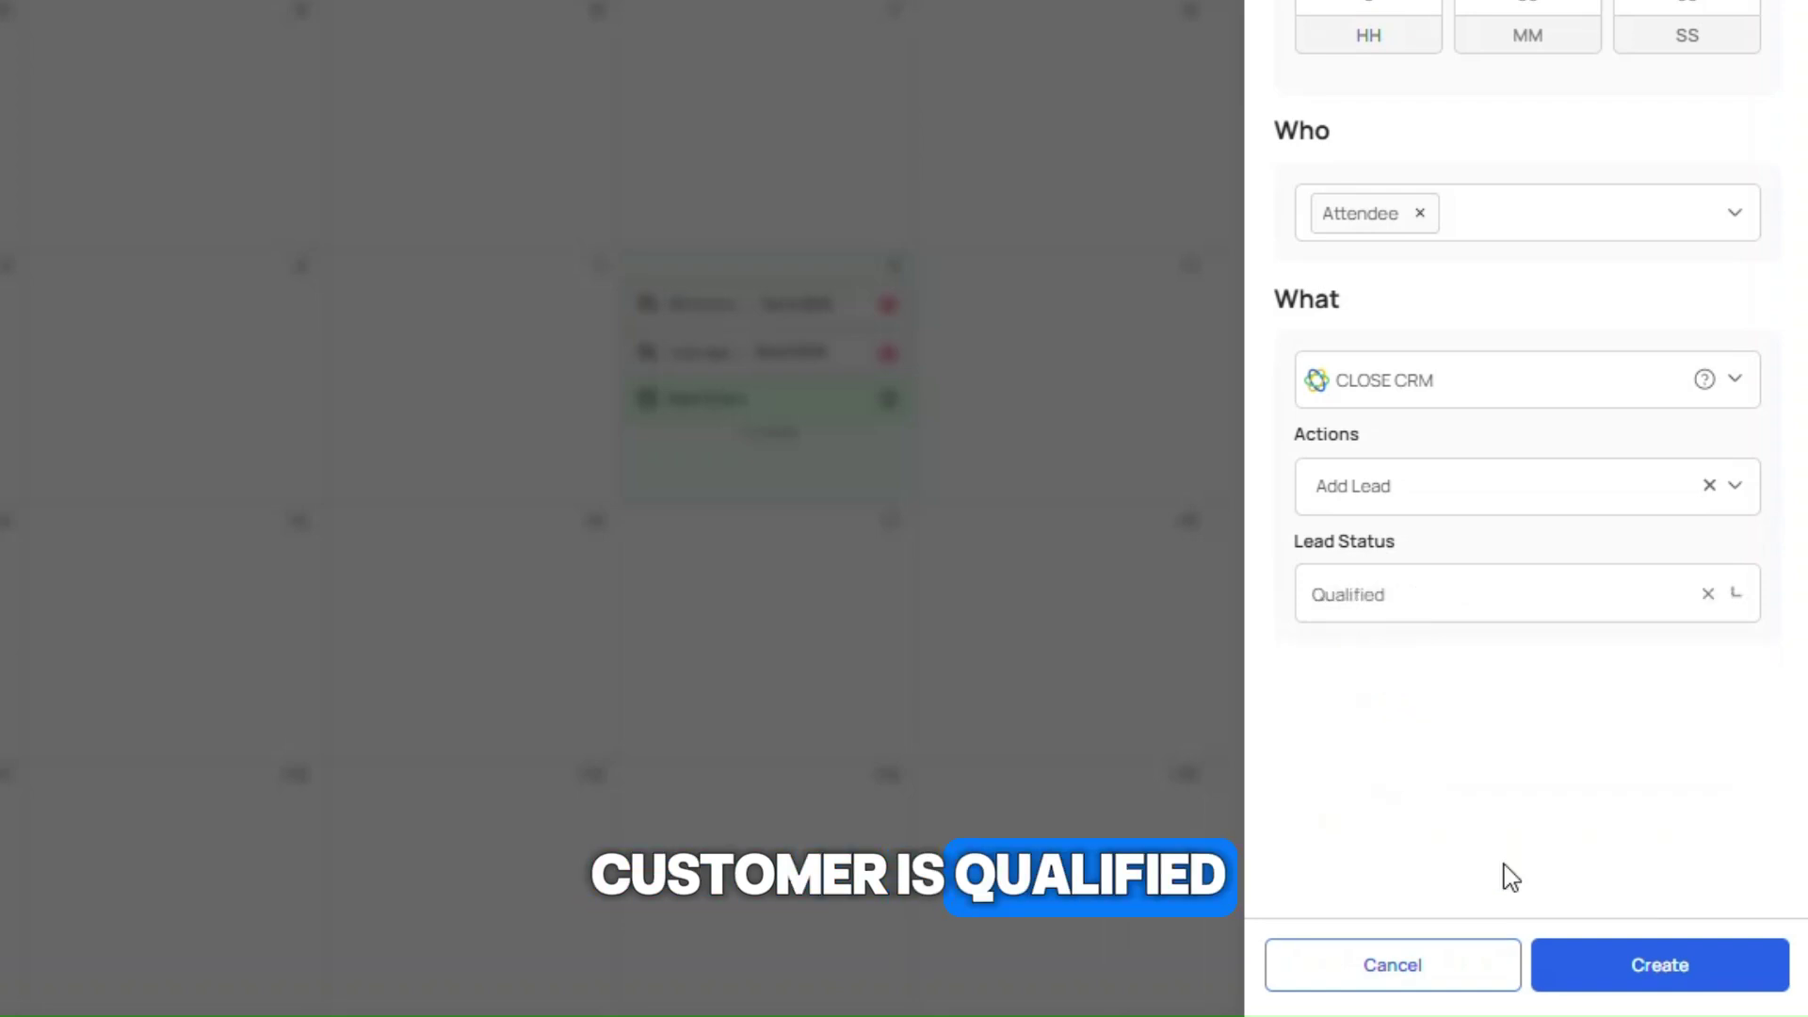
left_click(1687, 984)
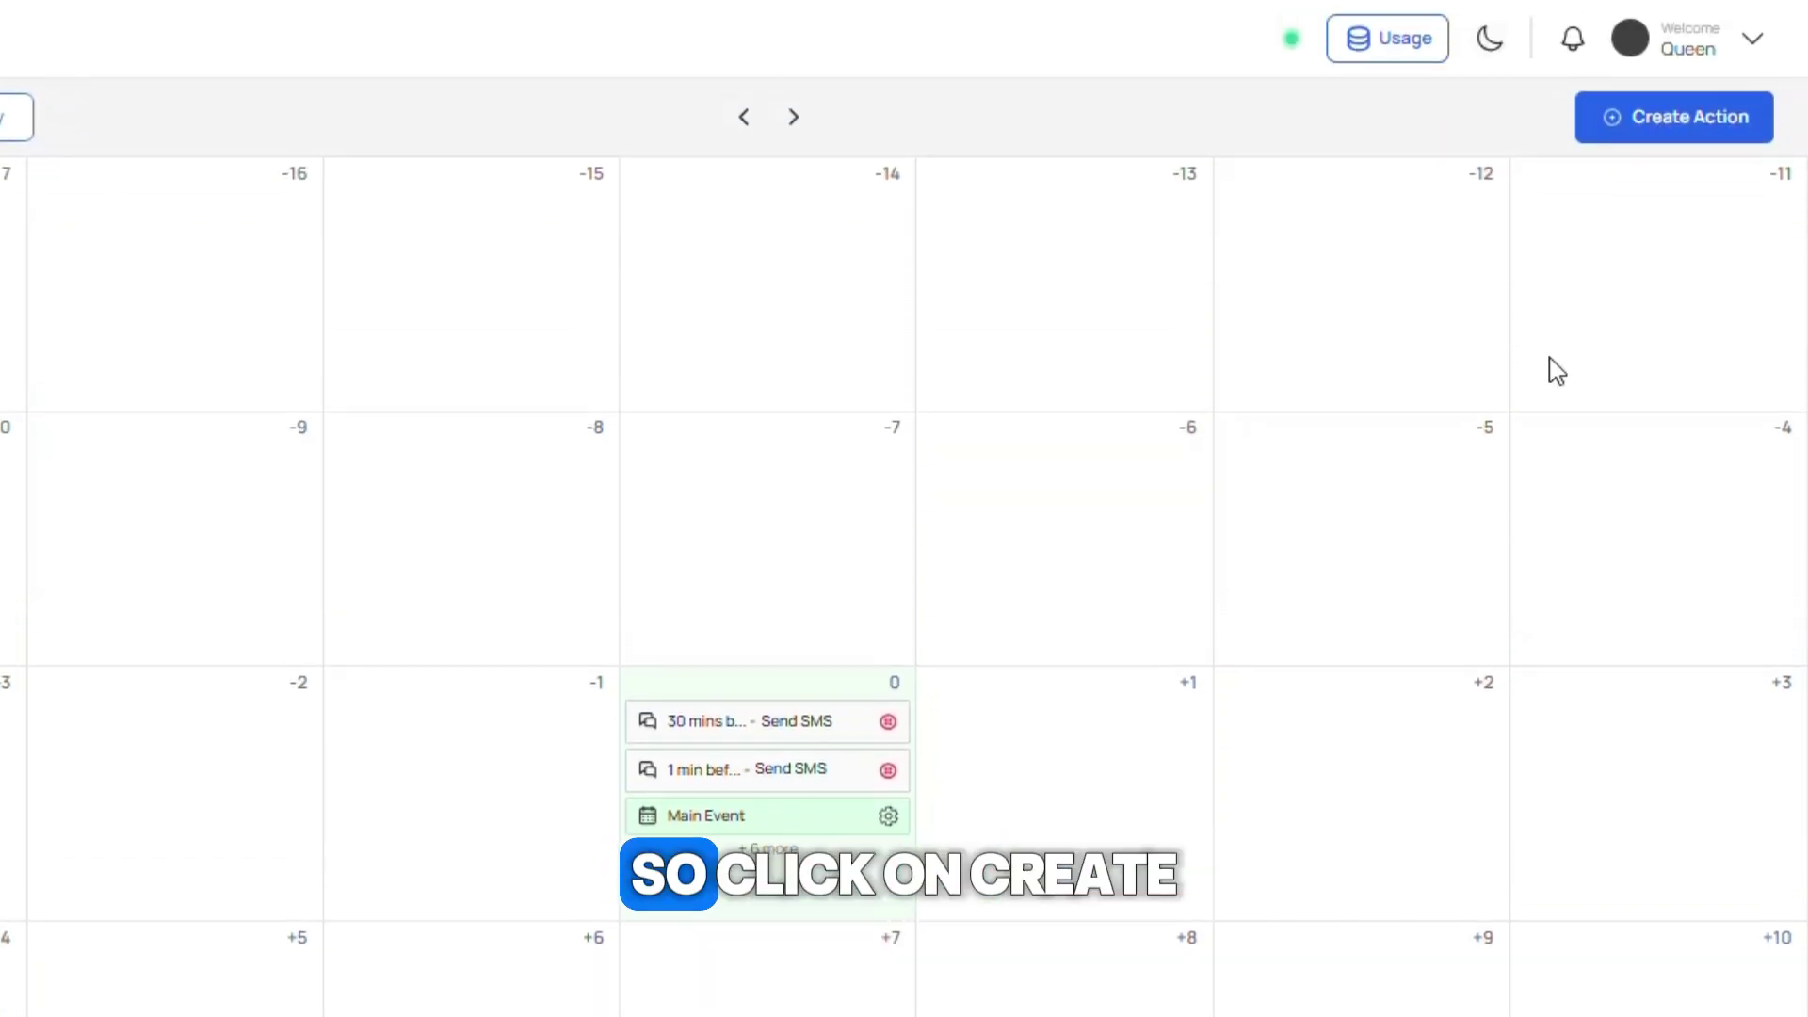
Start a second event-day action timed After in relative time, at 0 hours and 31 minutes.
left_click(1666, 113)
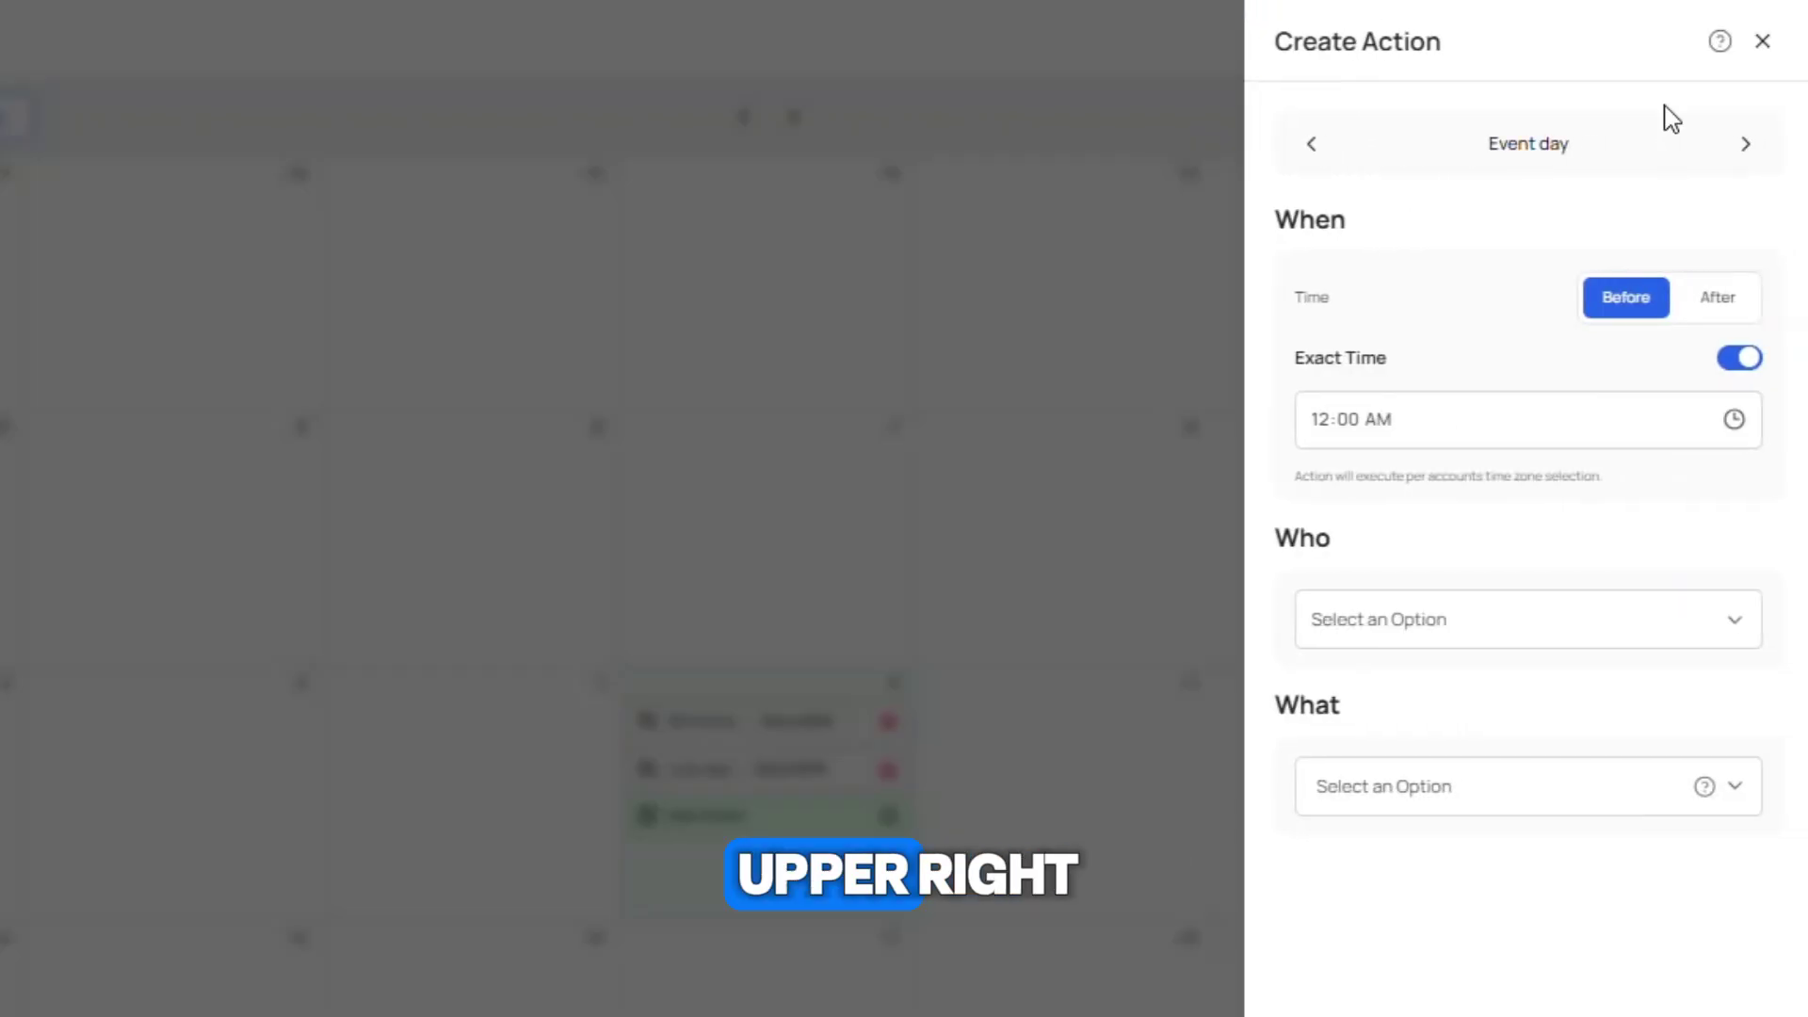
left_click(1729, 304)
left_click(1737, 359)
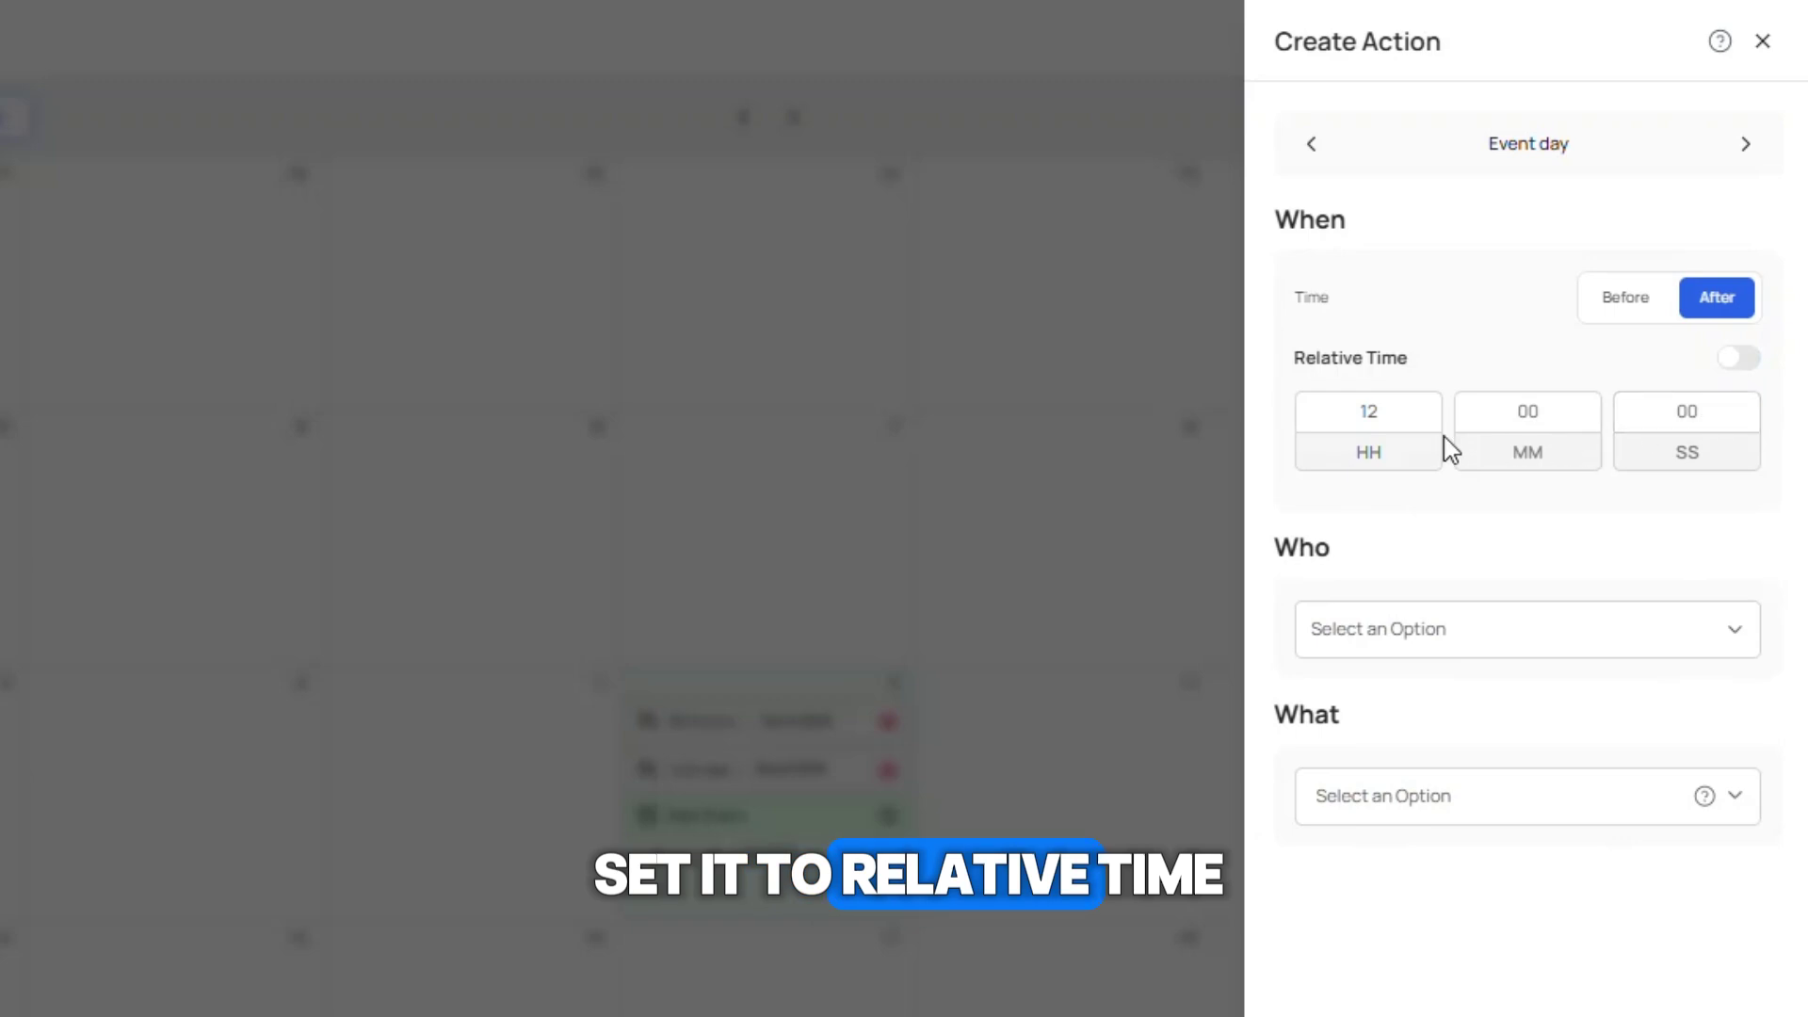
left_click(1361, 414)
type("0")
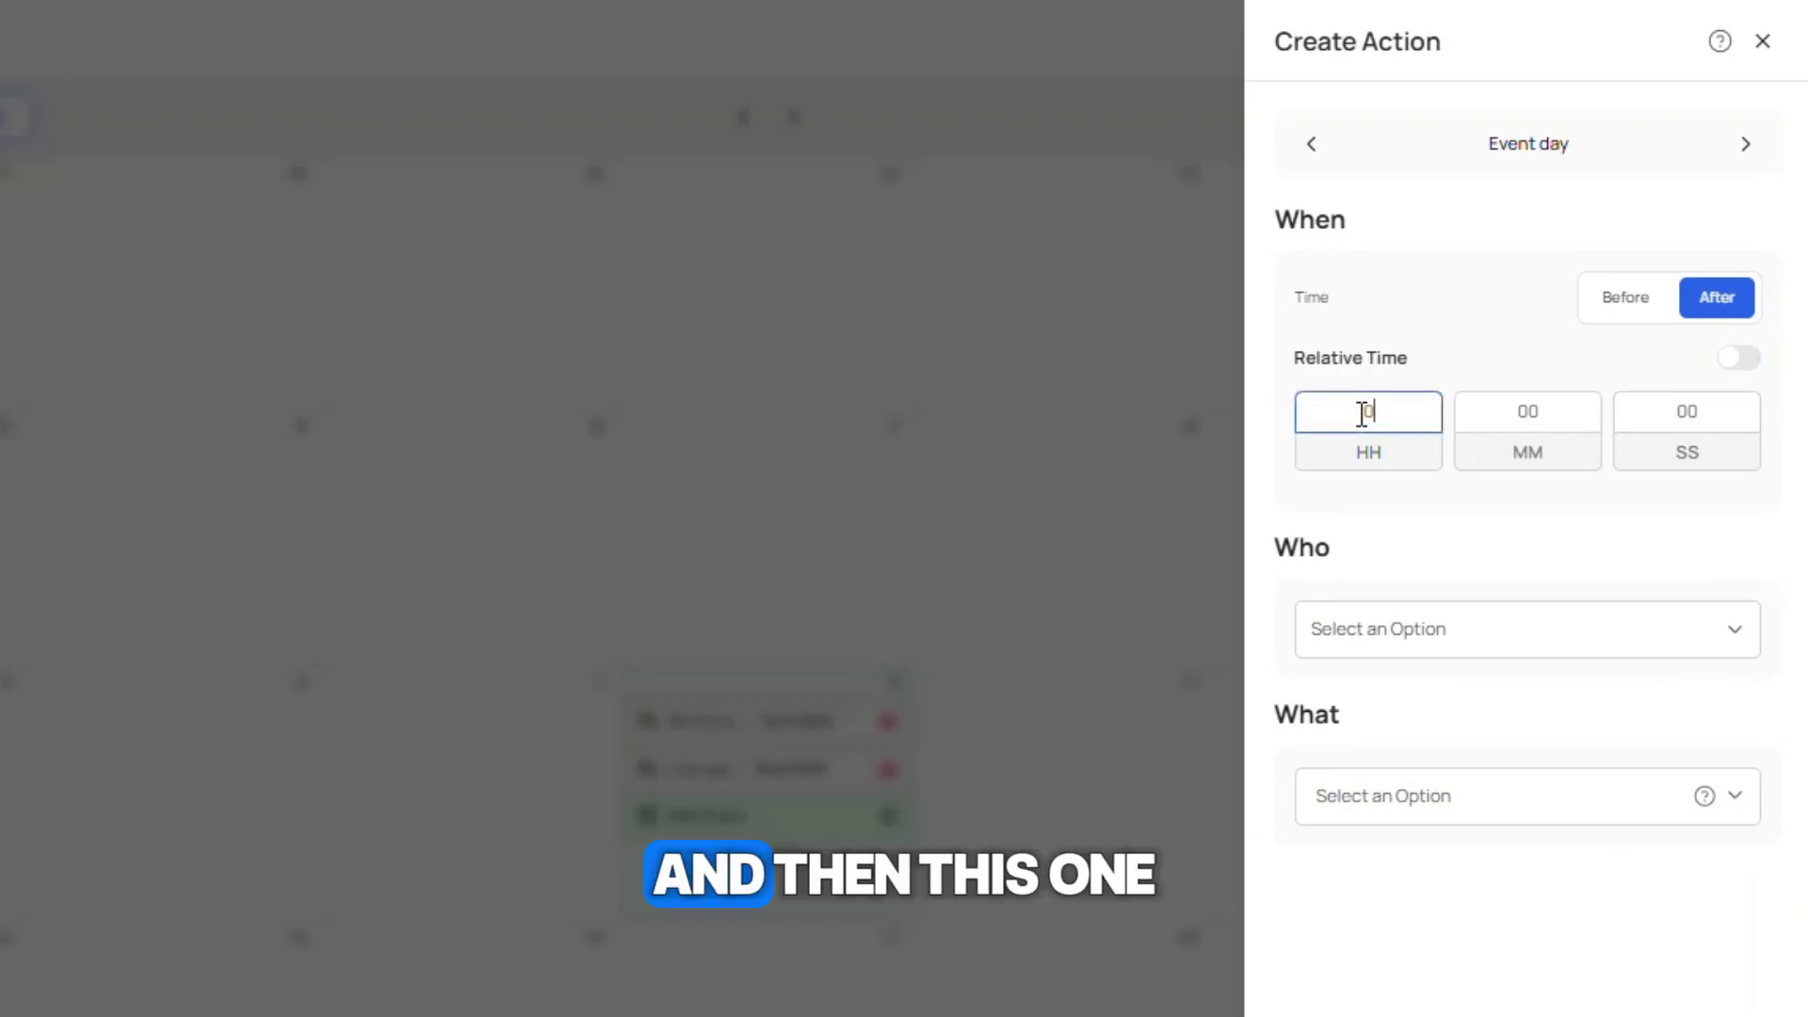
left_click(1521, 410)
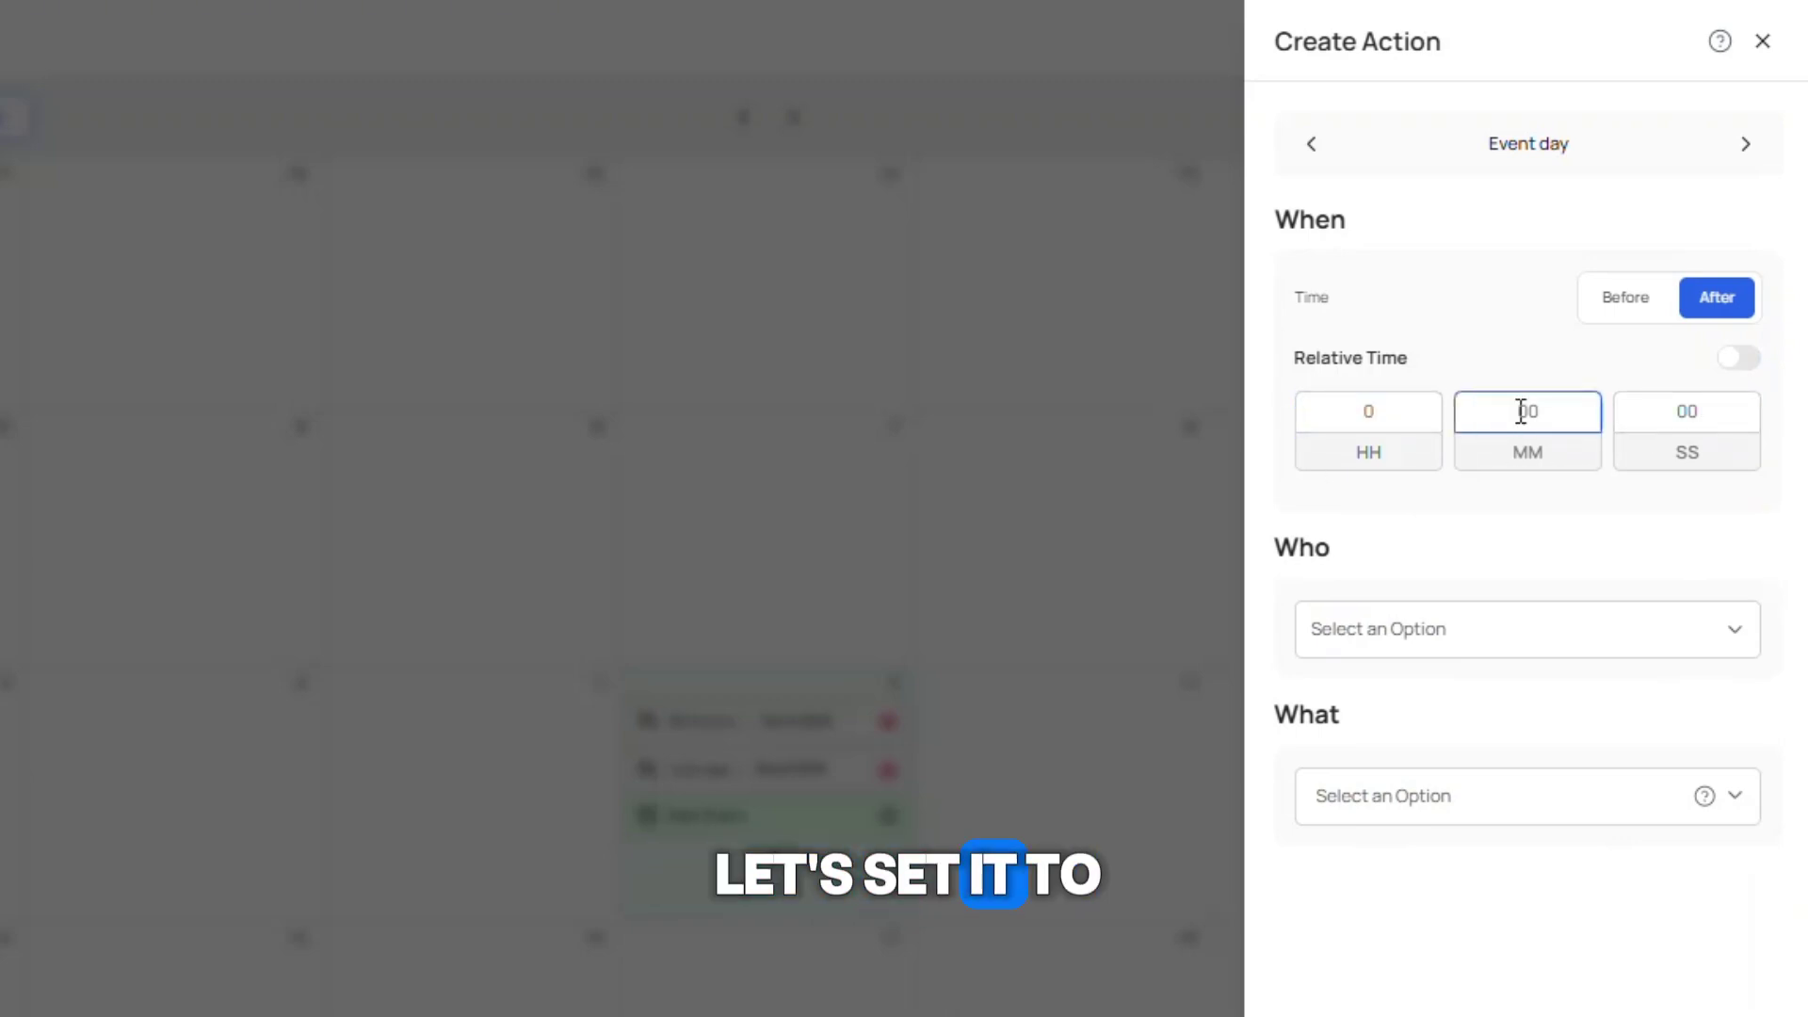
type("59")
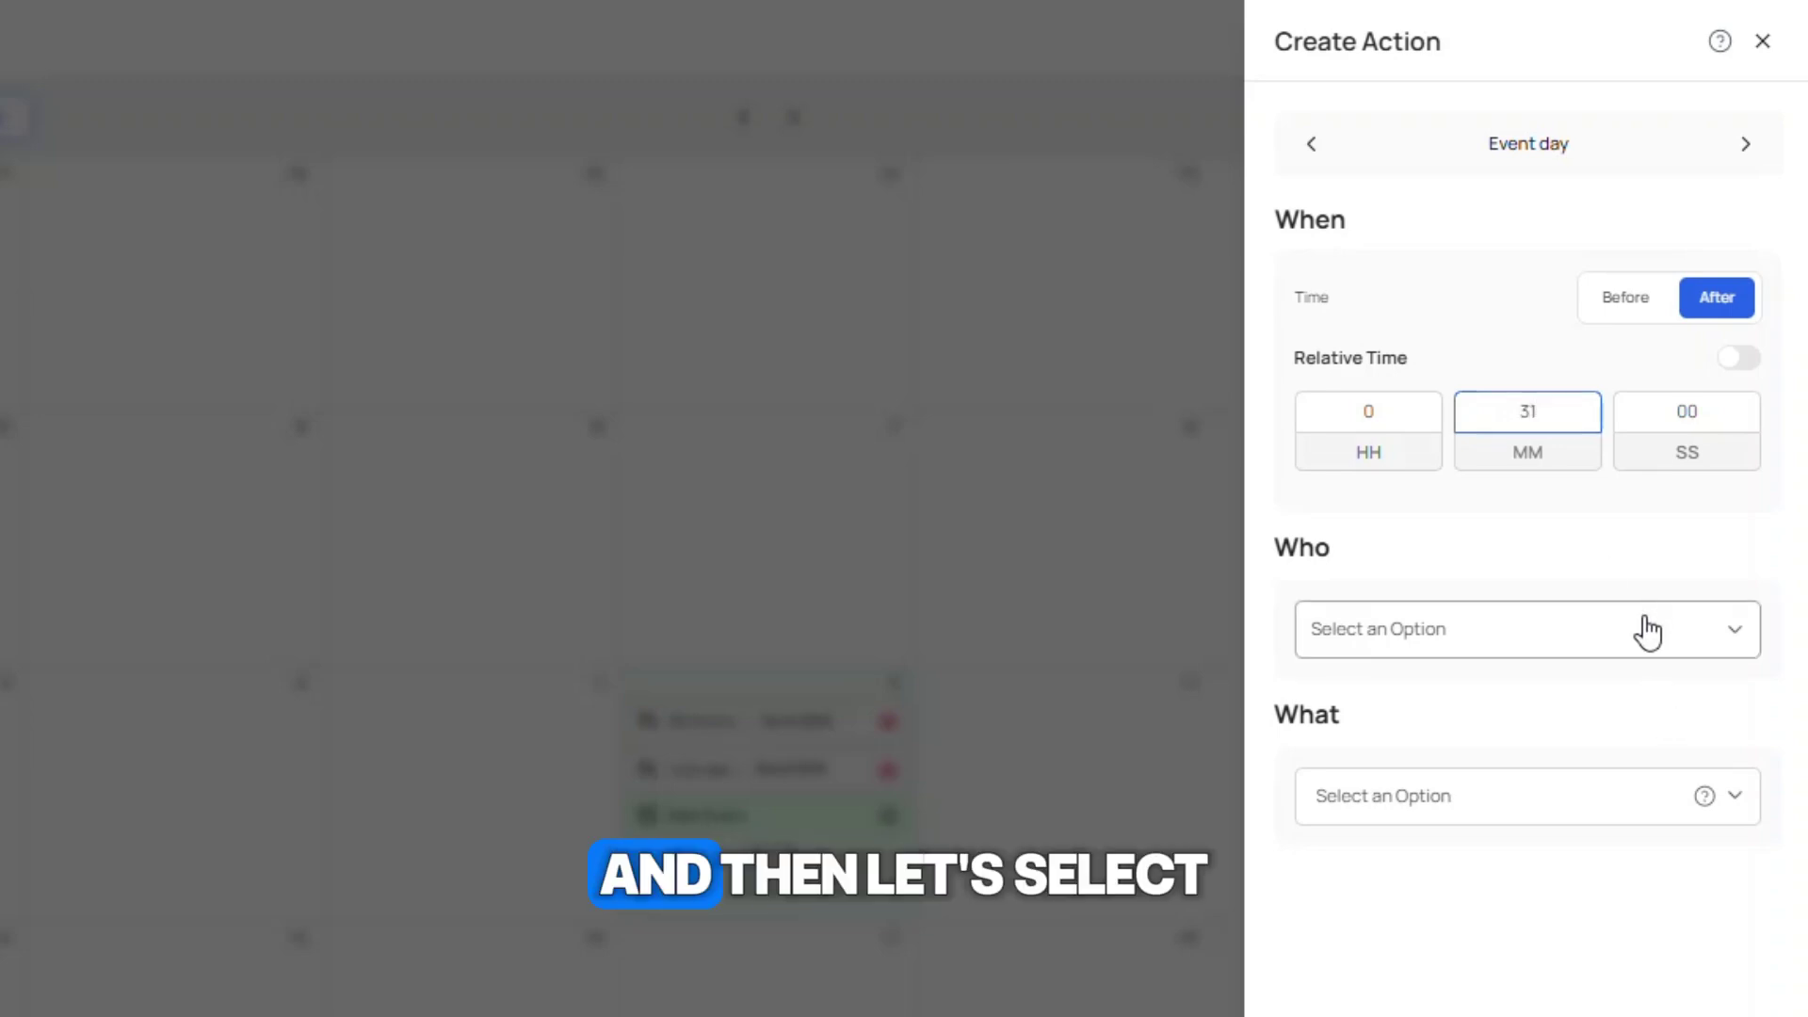
Target the second action at Attendee and make it perform CLOSE CRM's Add Note.
left_click(1647, 632)
left_click(1582, 666)
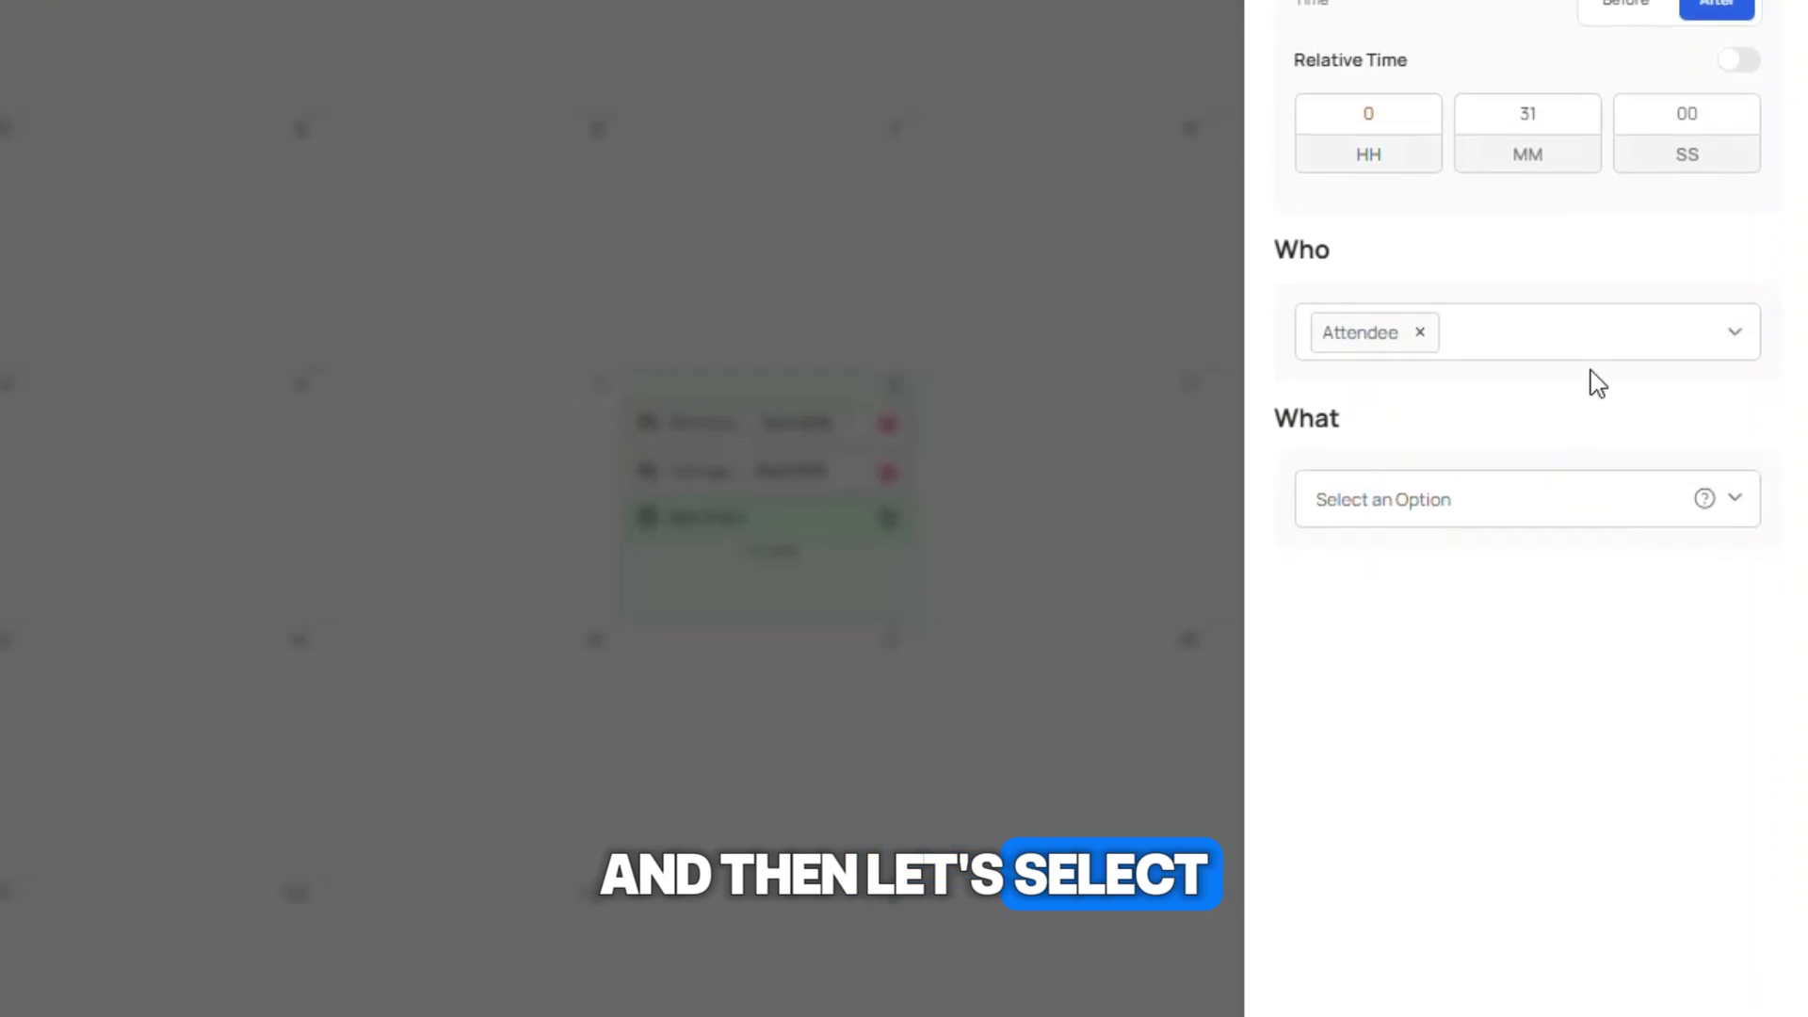
left_click(1542, 676)
scroll(1550, 477, "down", 3)
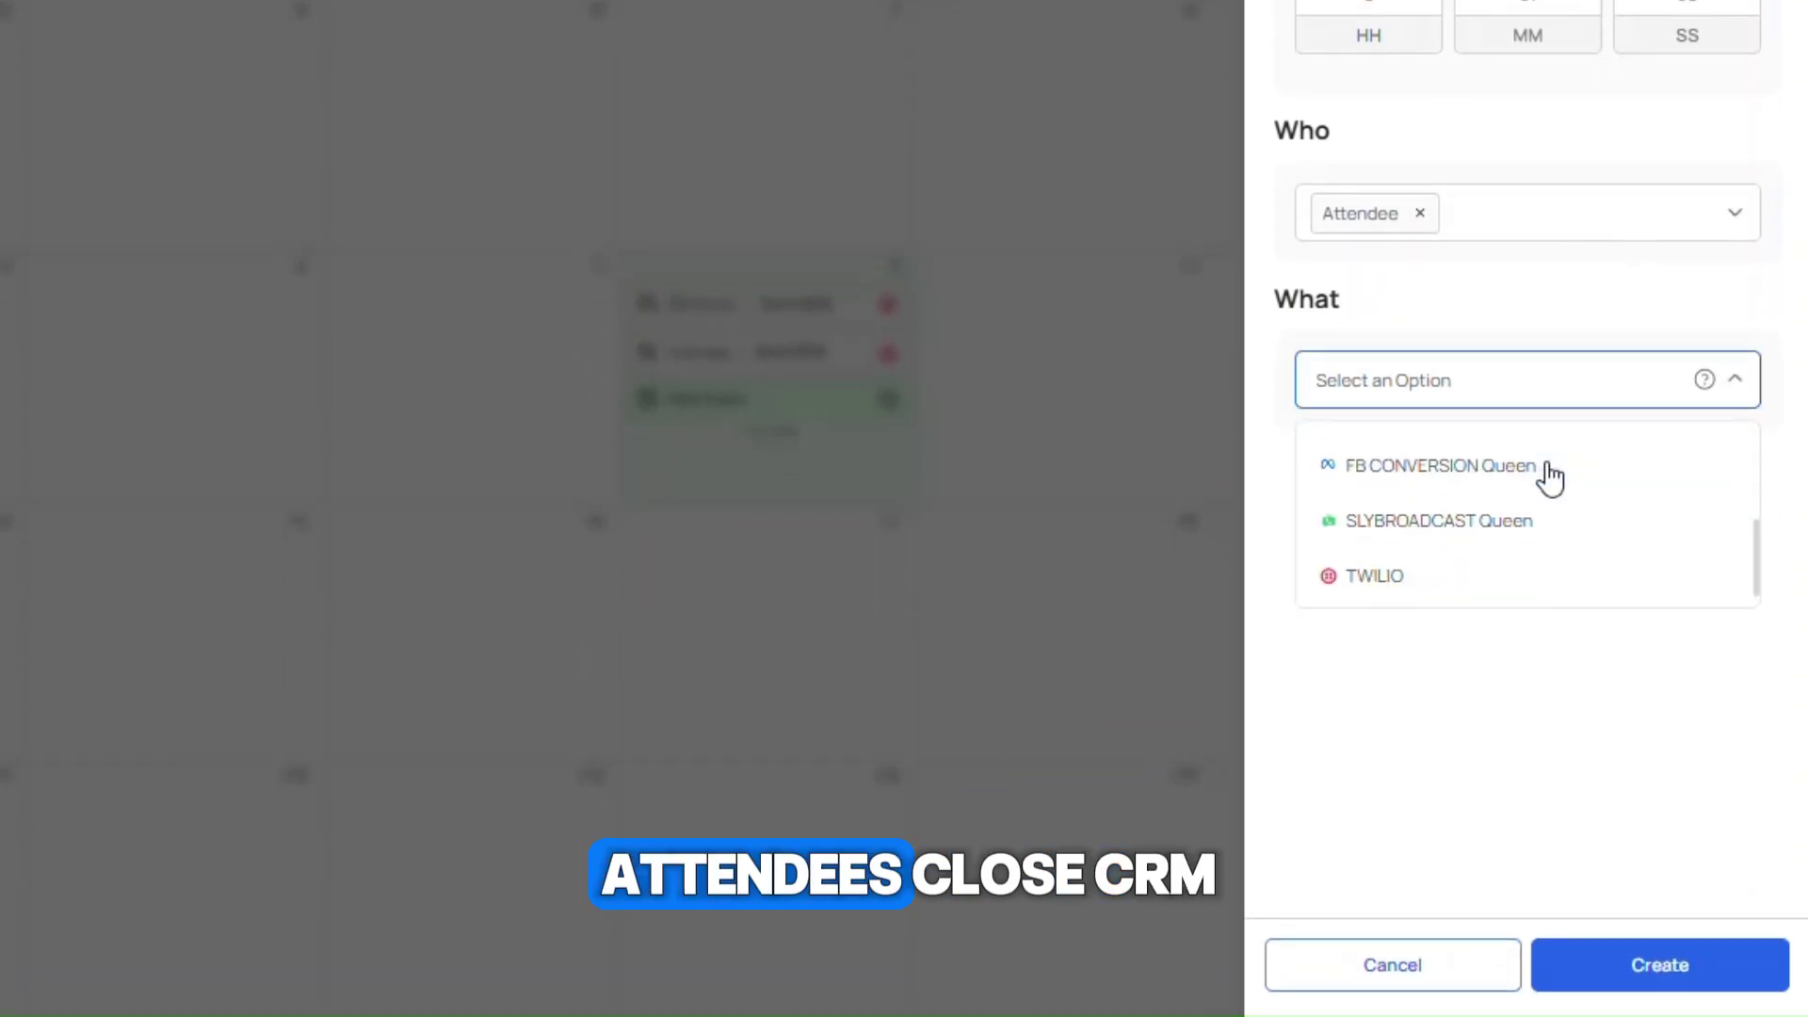
scroll(1546, 455, "up", 3)
left_click(1538, 571)
left_click(1554, 490)
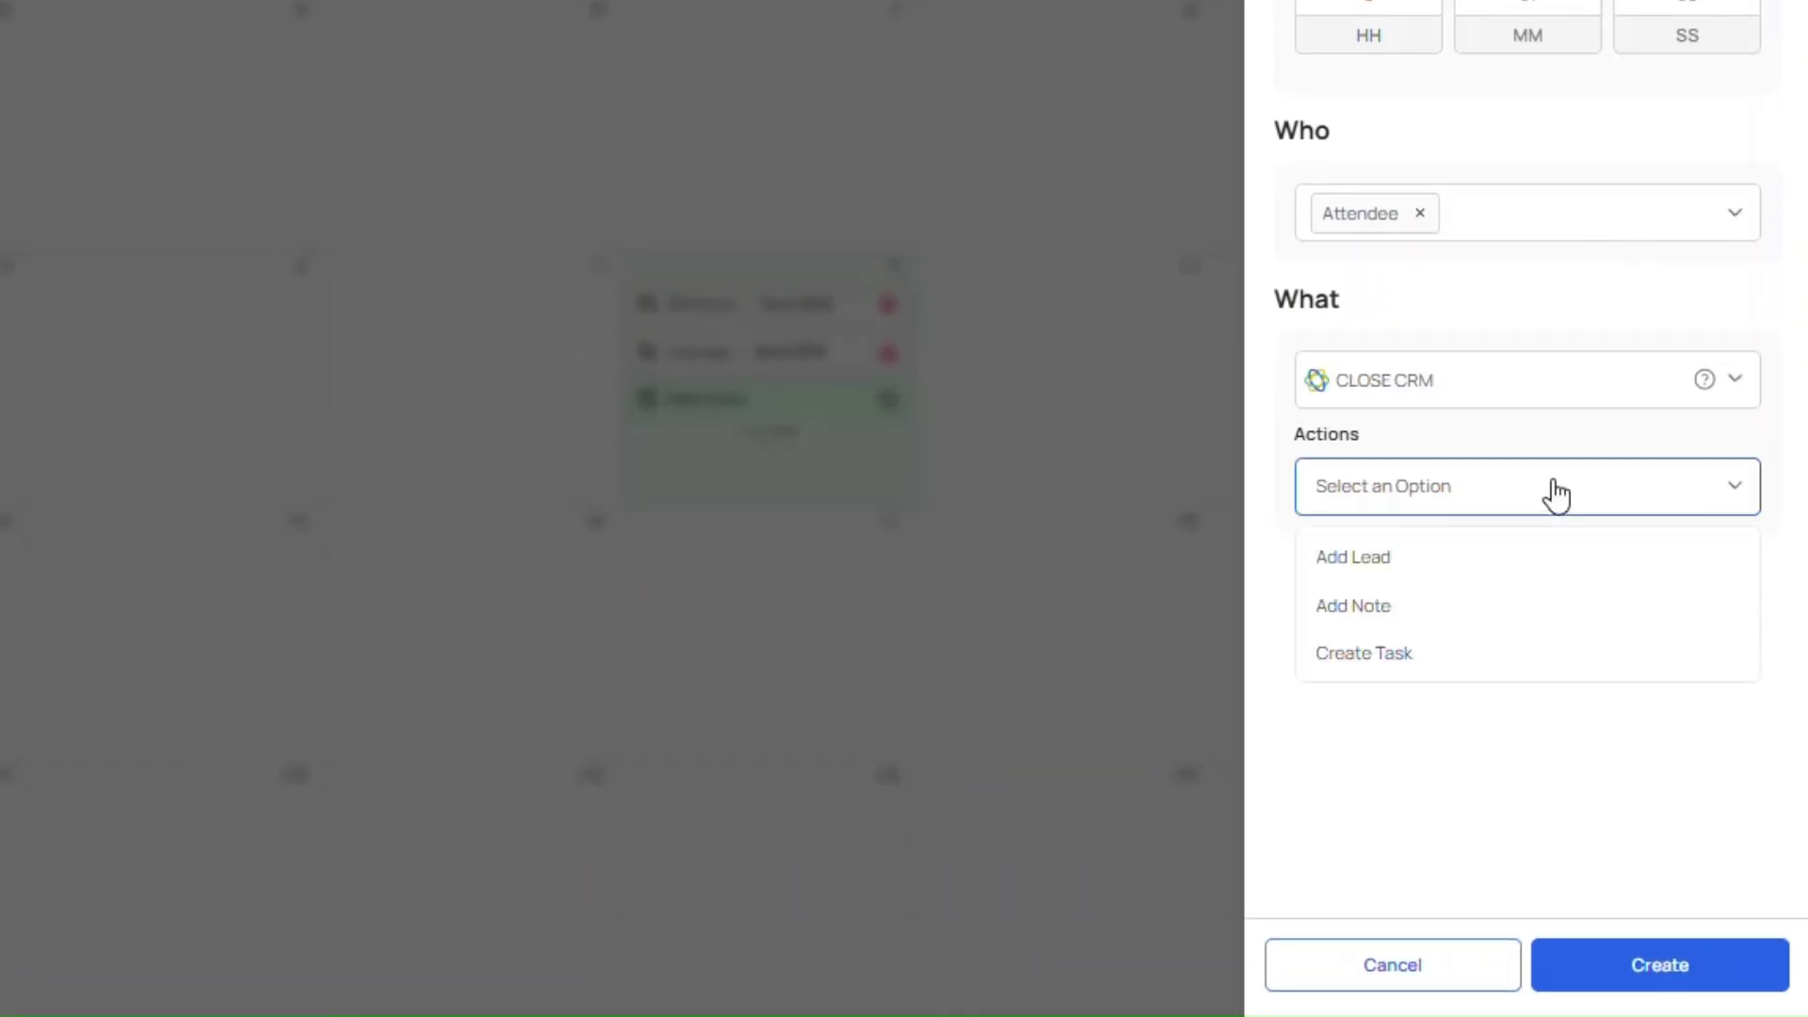
left_click(1557, 607)
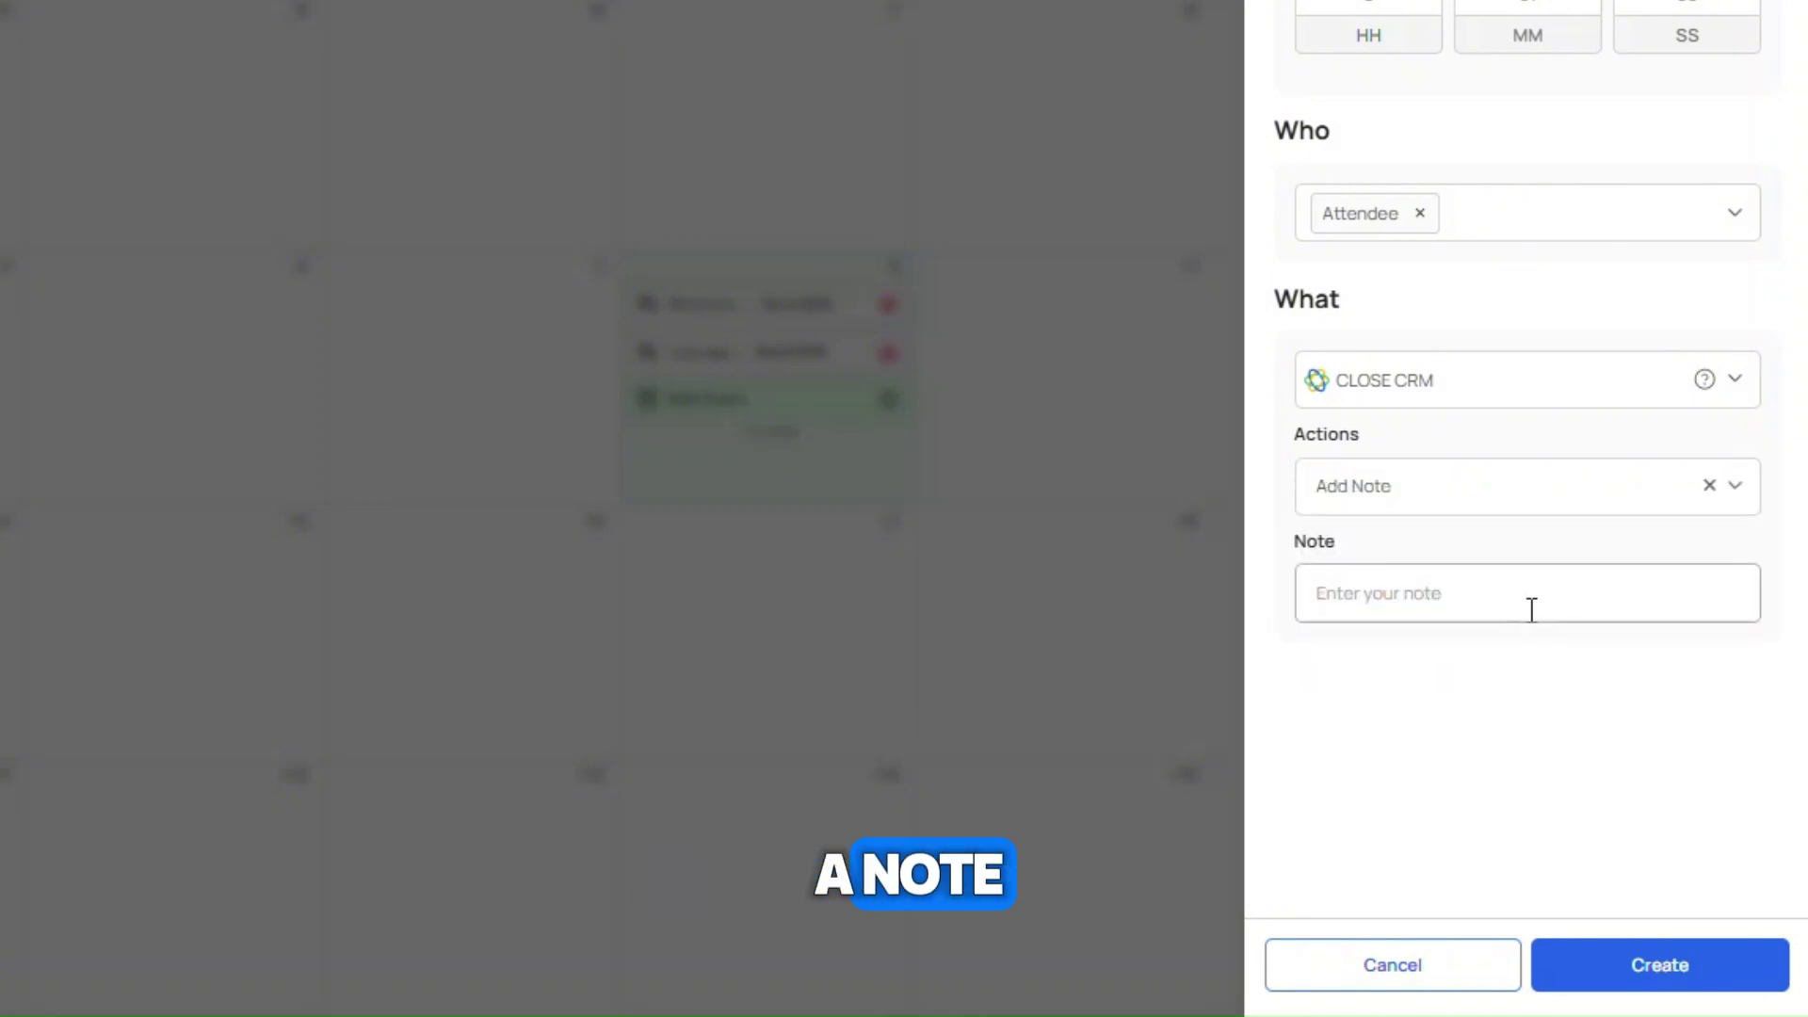
Enter a short lead note as the note text and create the Add Note action.
left_click(1533, 606)
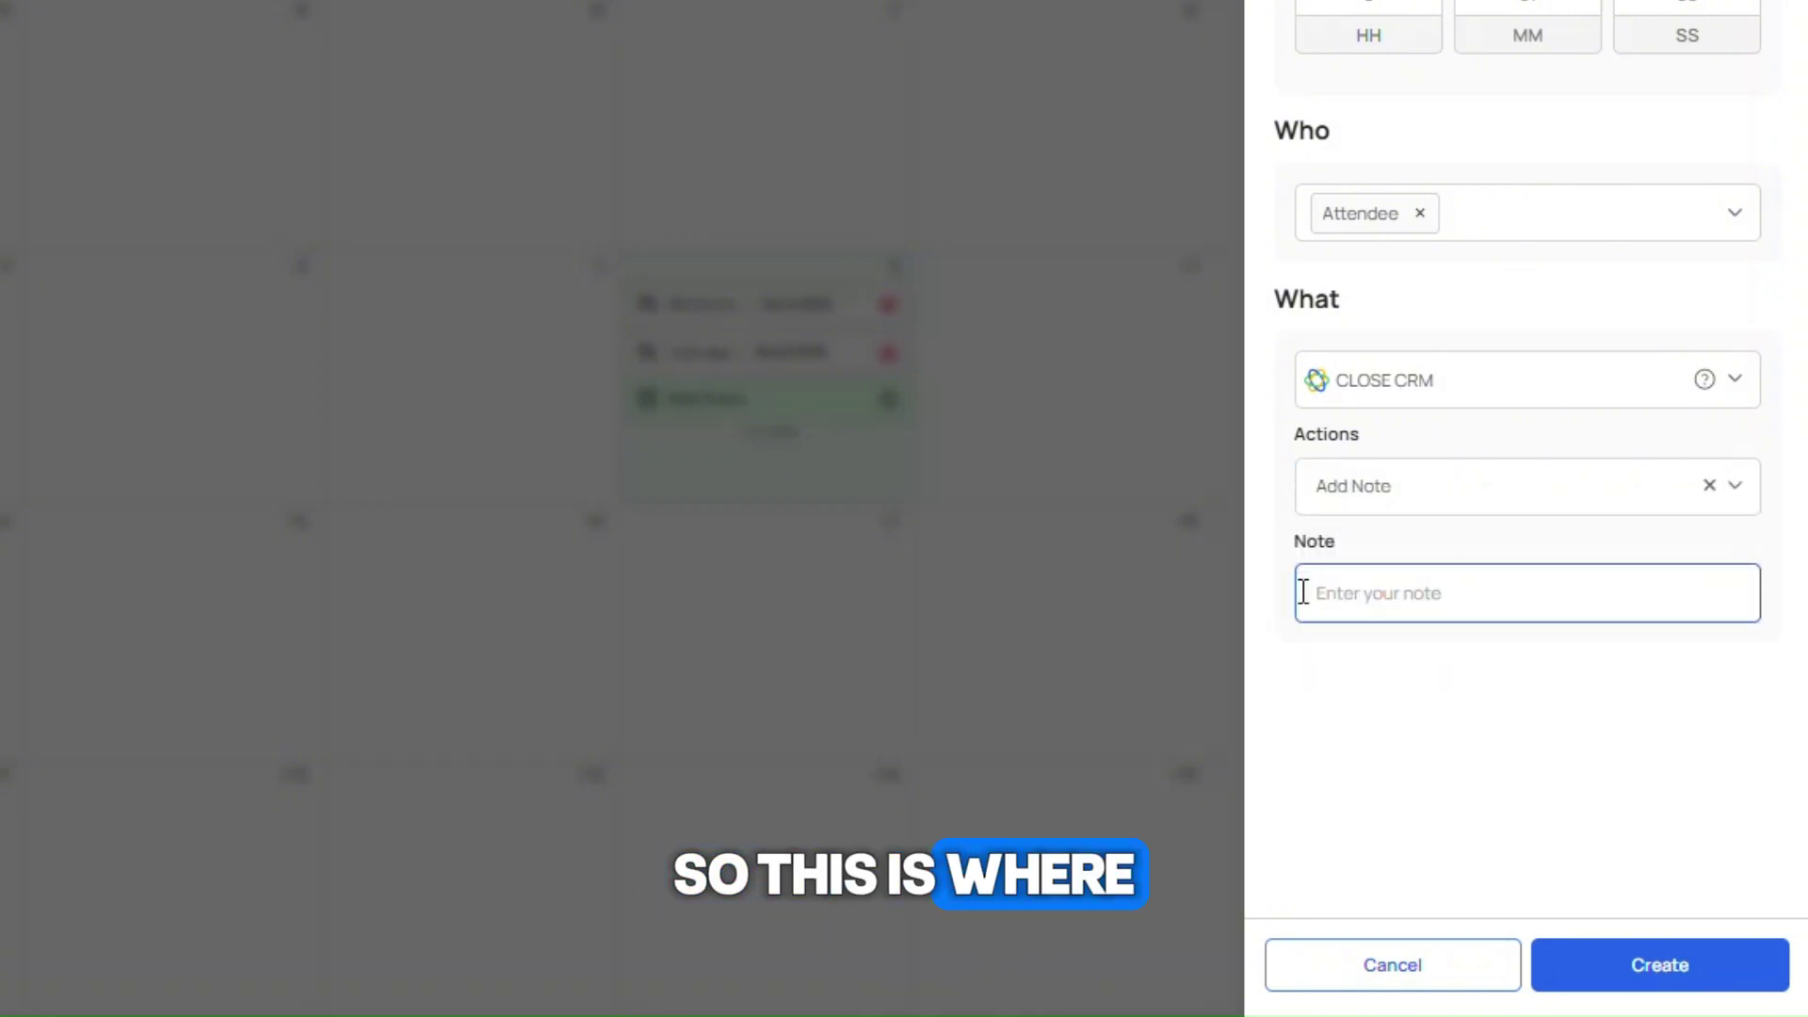
type("4")
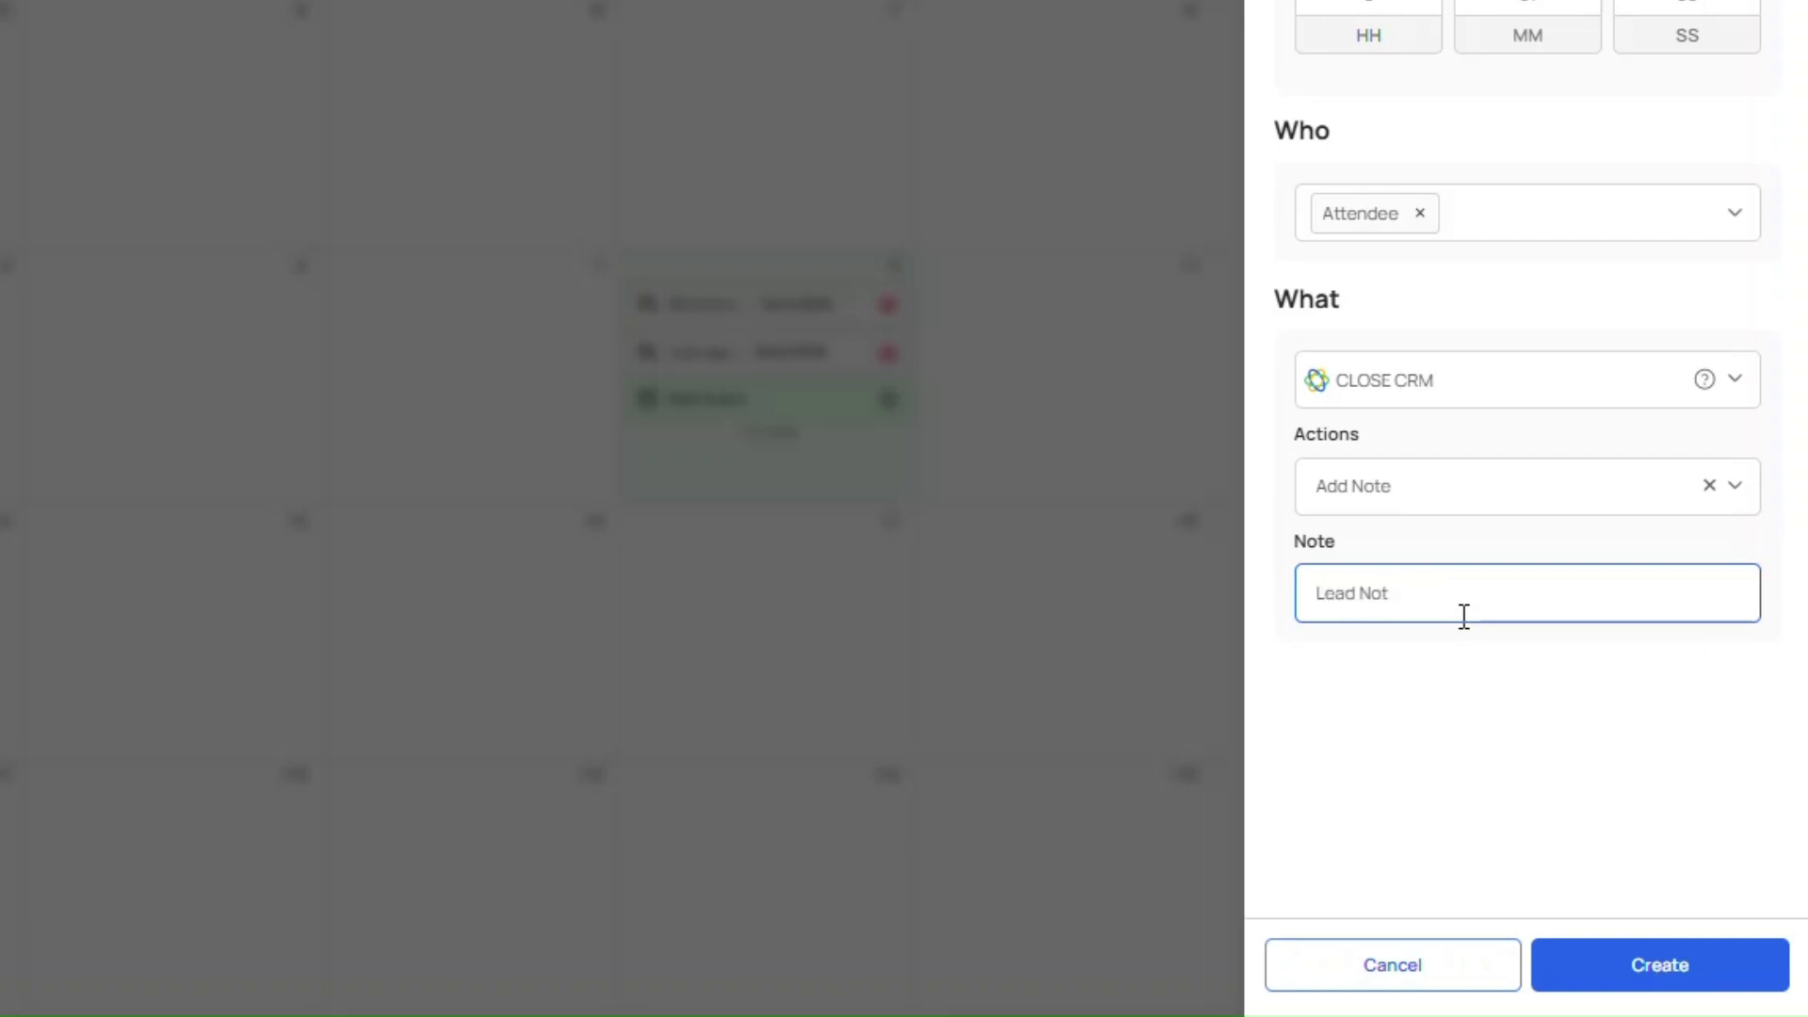
left_click(1686, 967)
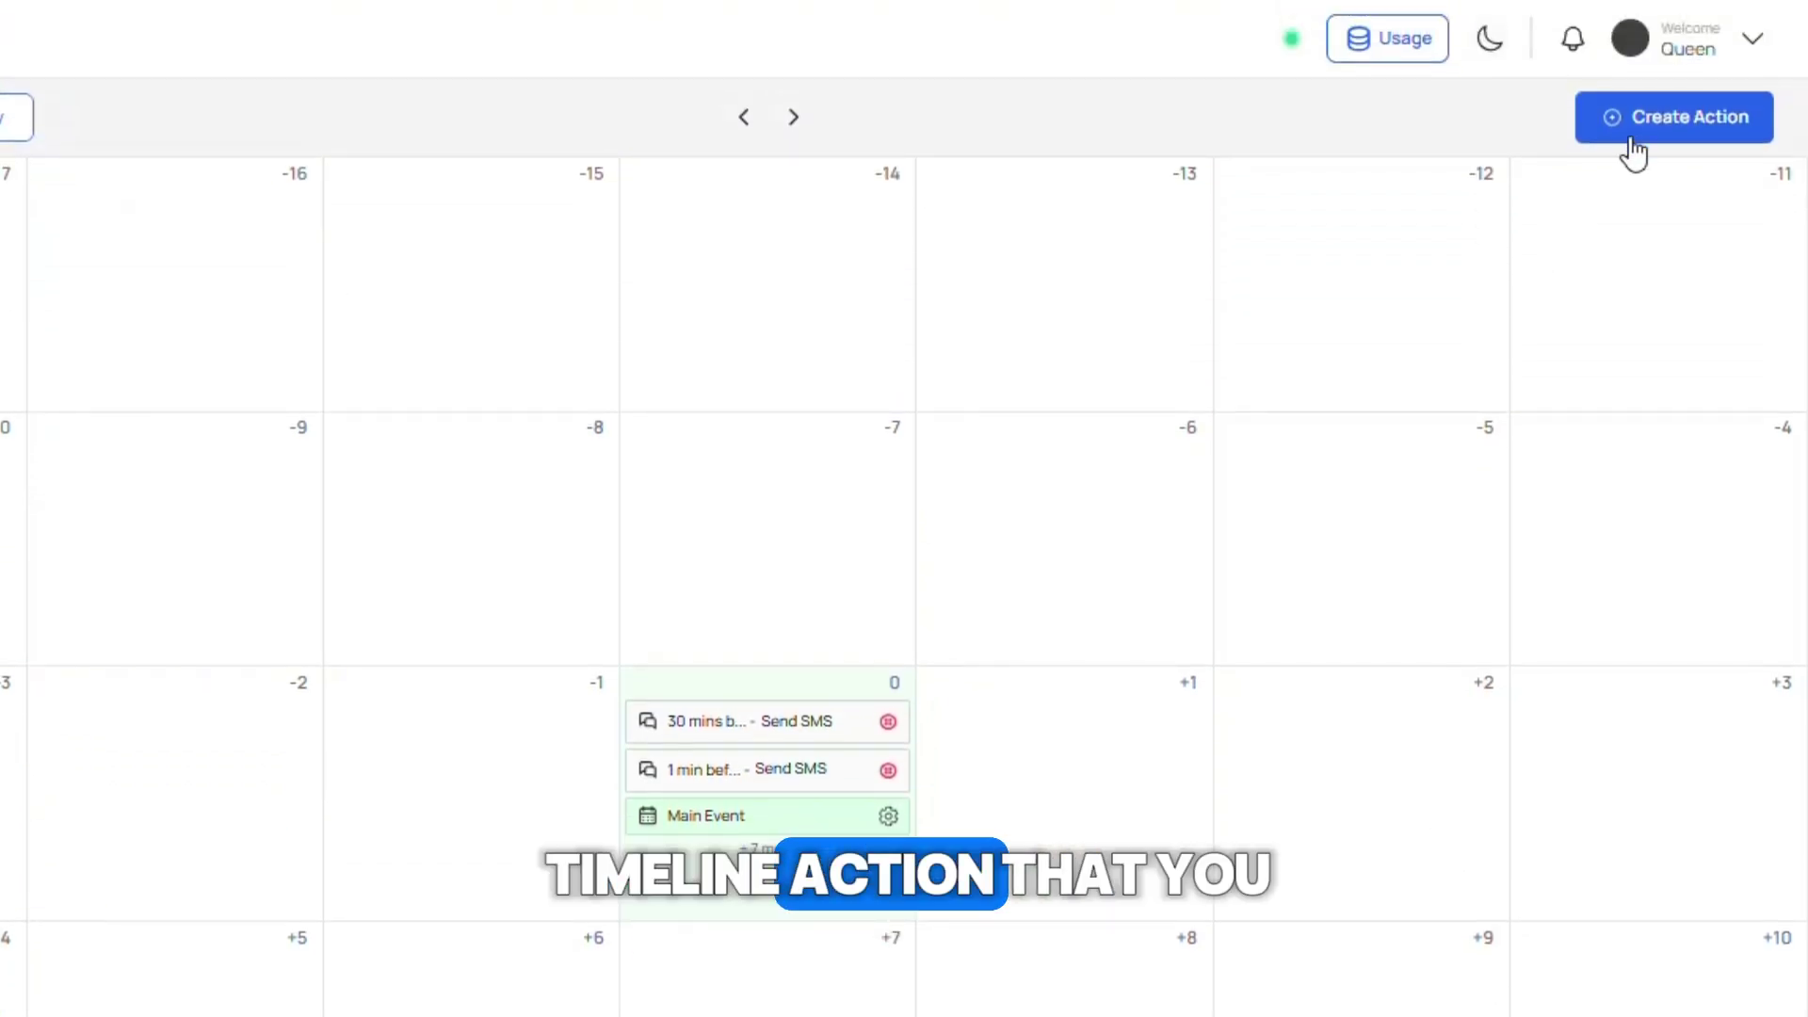
Start a third event-day action timed After in relative time, at 0 hours and 31 minutes.
left_click(1655, 124)
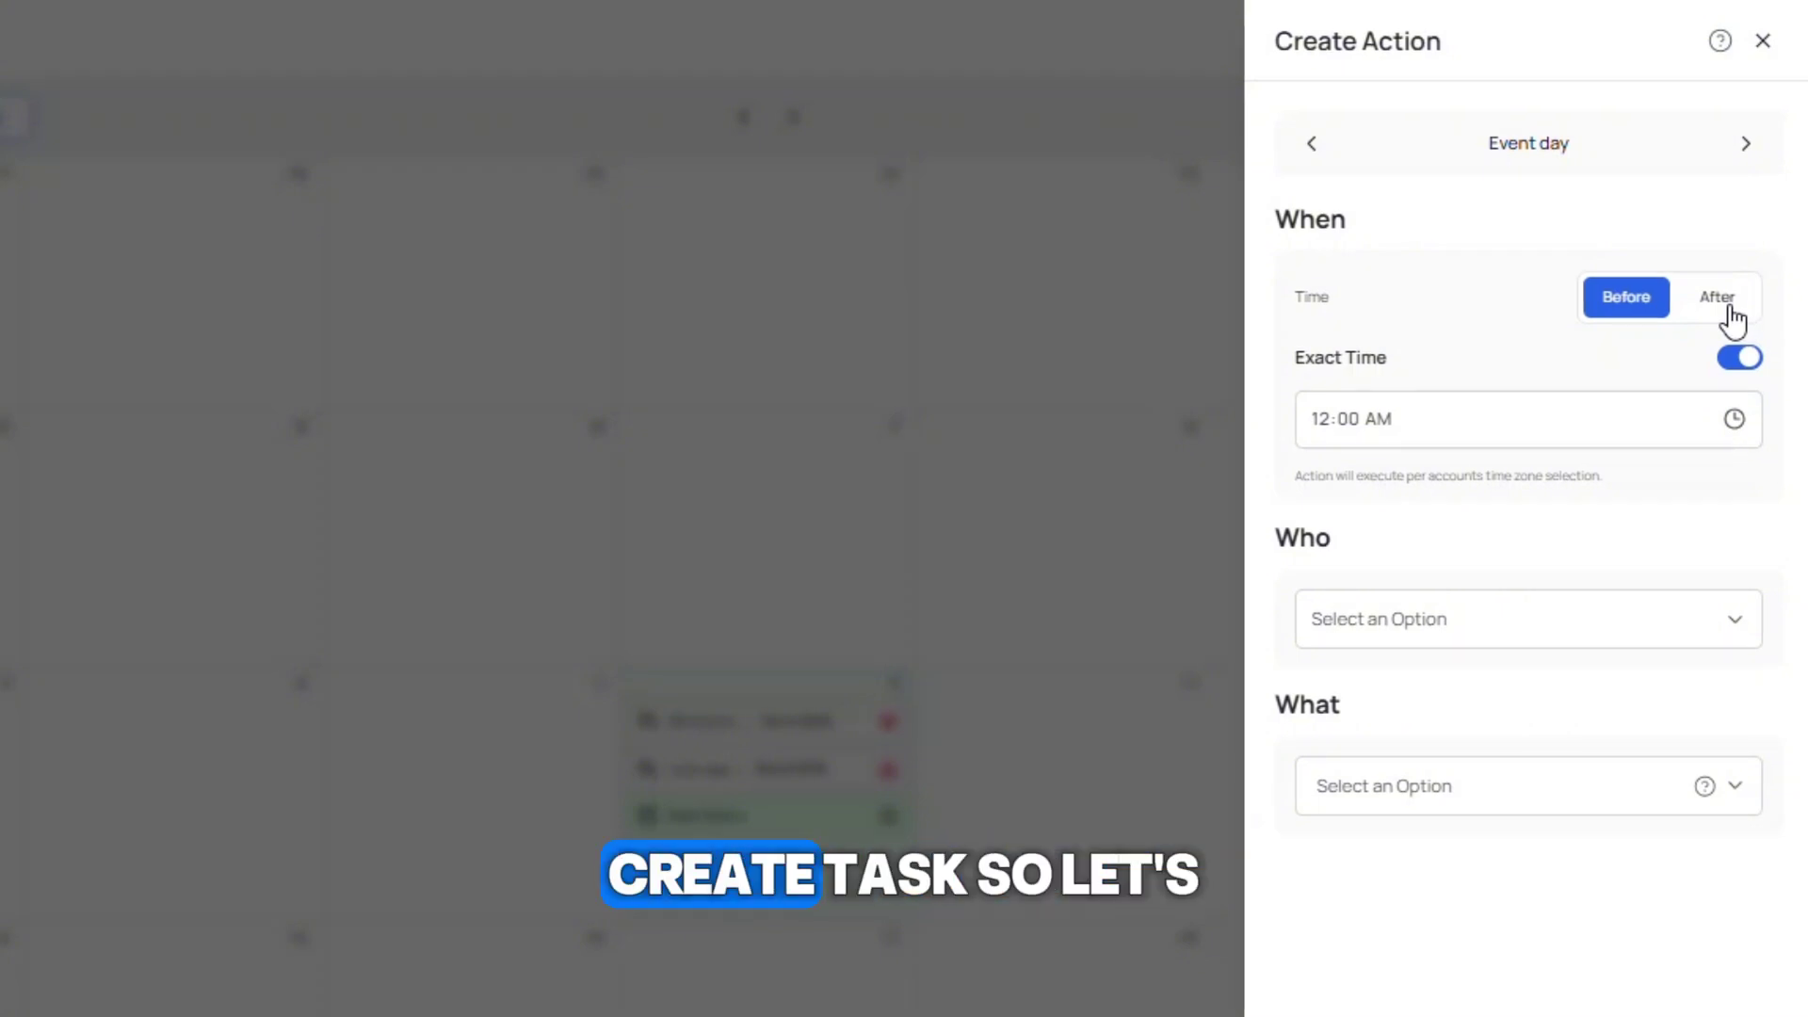
left_click(1729, 307)
left_click(1738, 359)
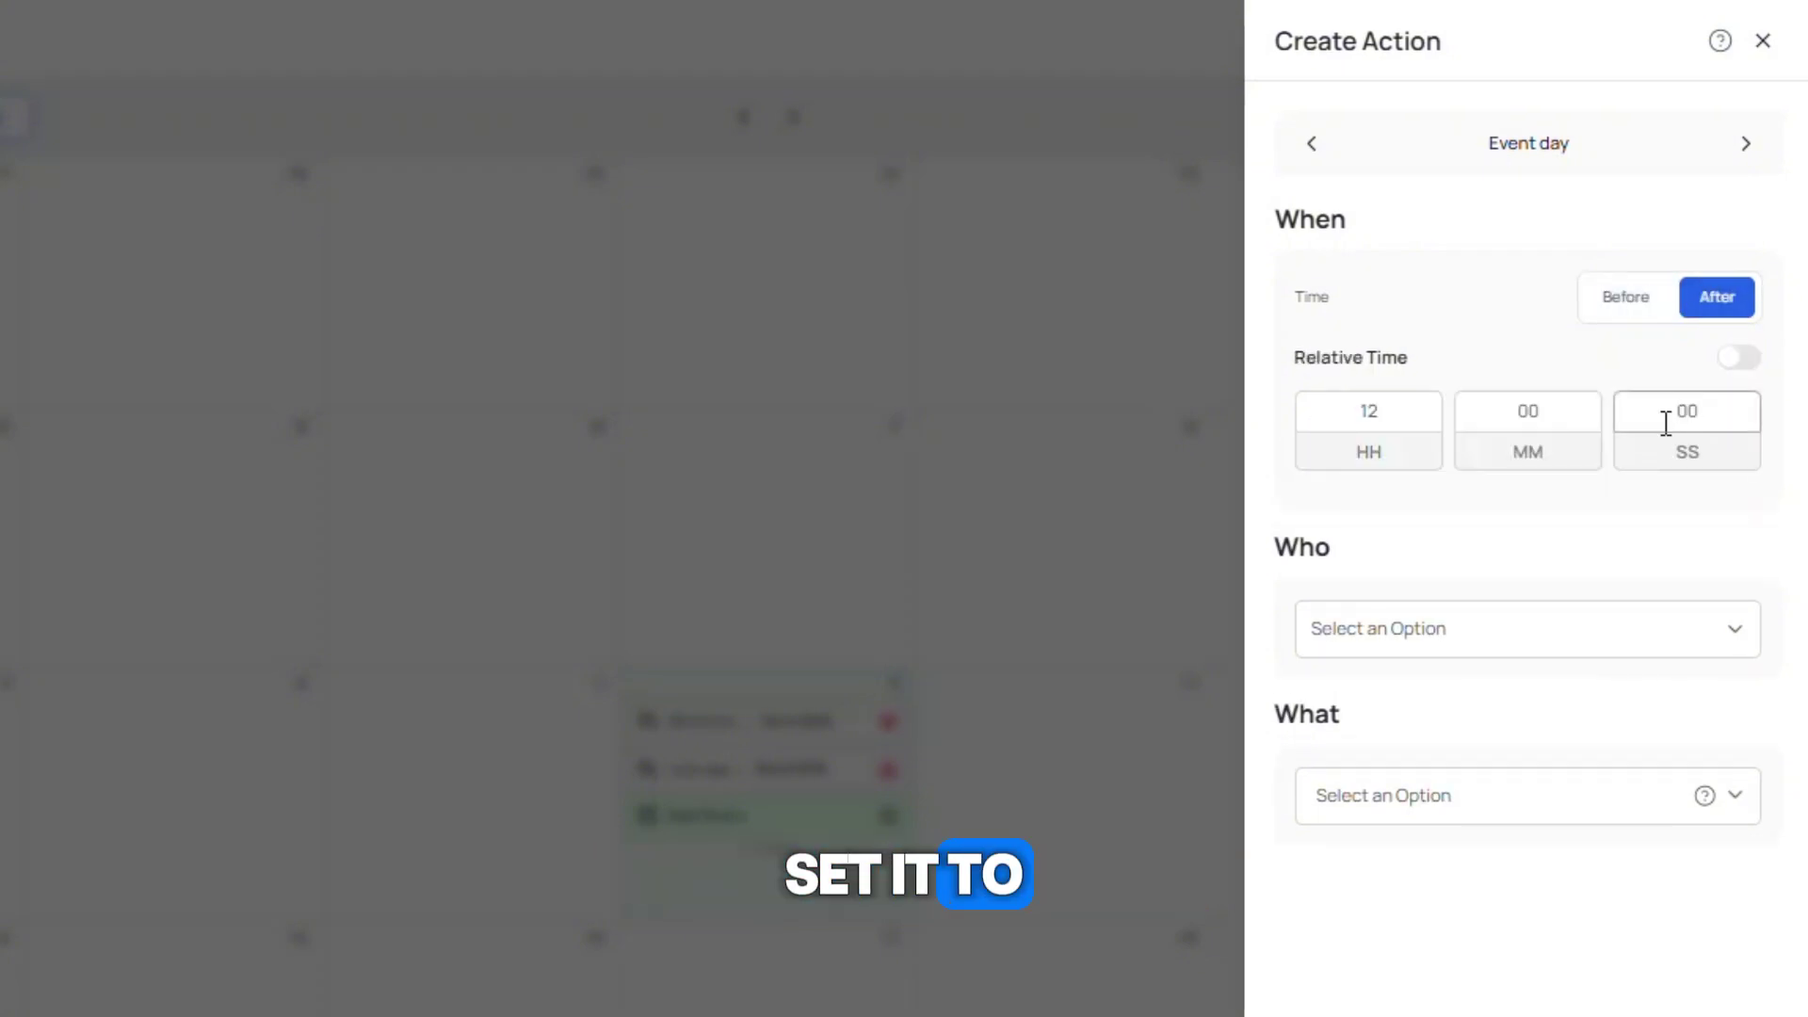
double_click(1375, 409)
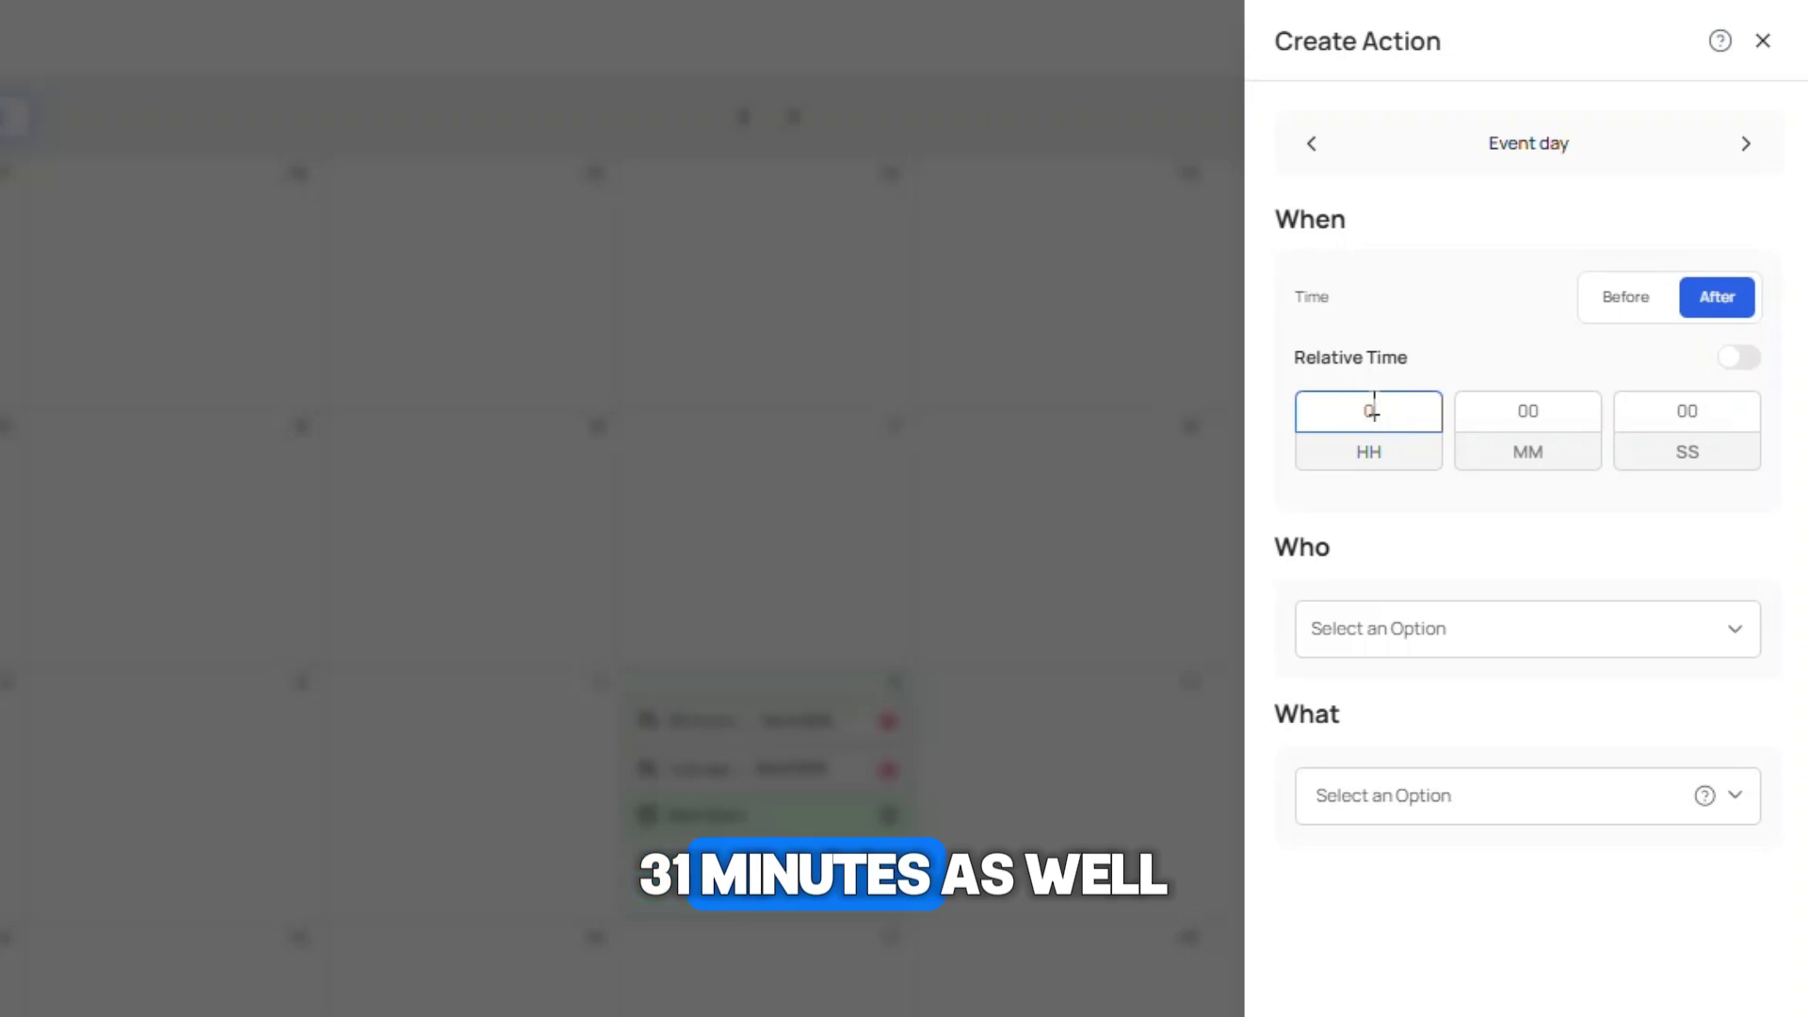
left_click(1457, 410)
type("31")
Target the third action at Attendee and make it perform CLOSE CRM's Create Task.
left_click(1517, 630)
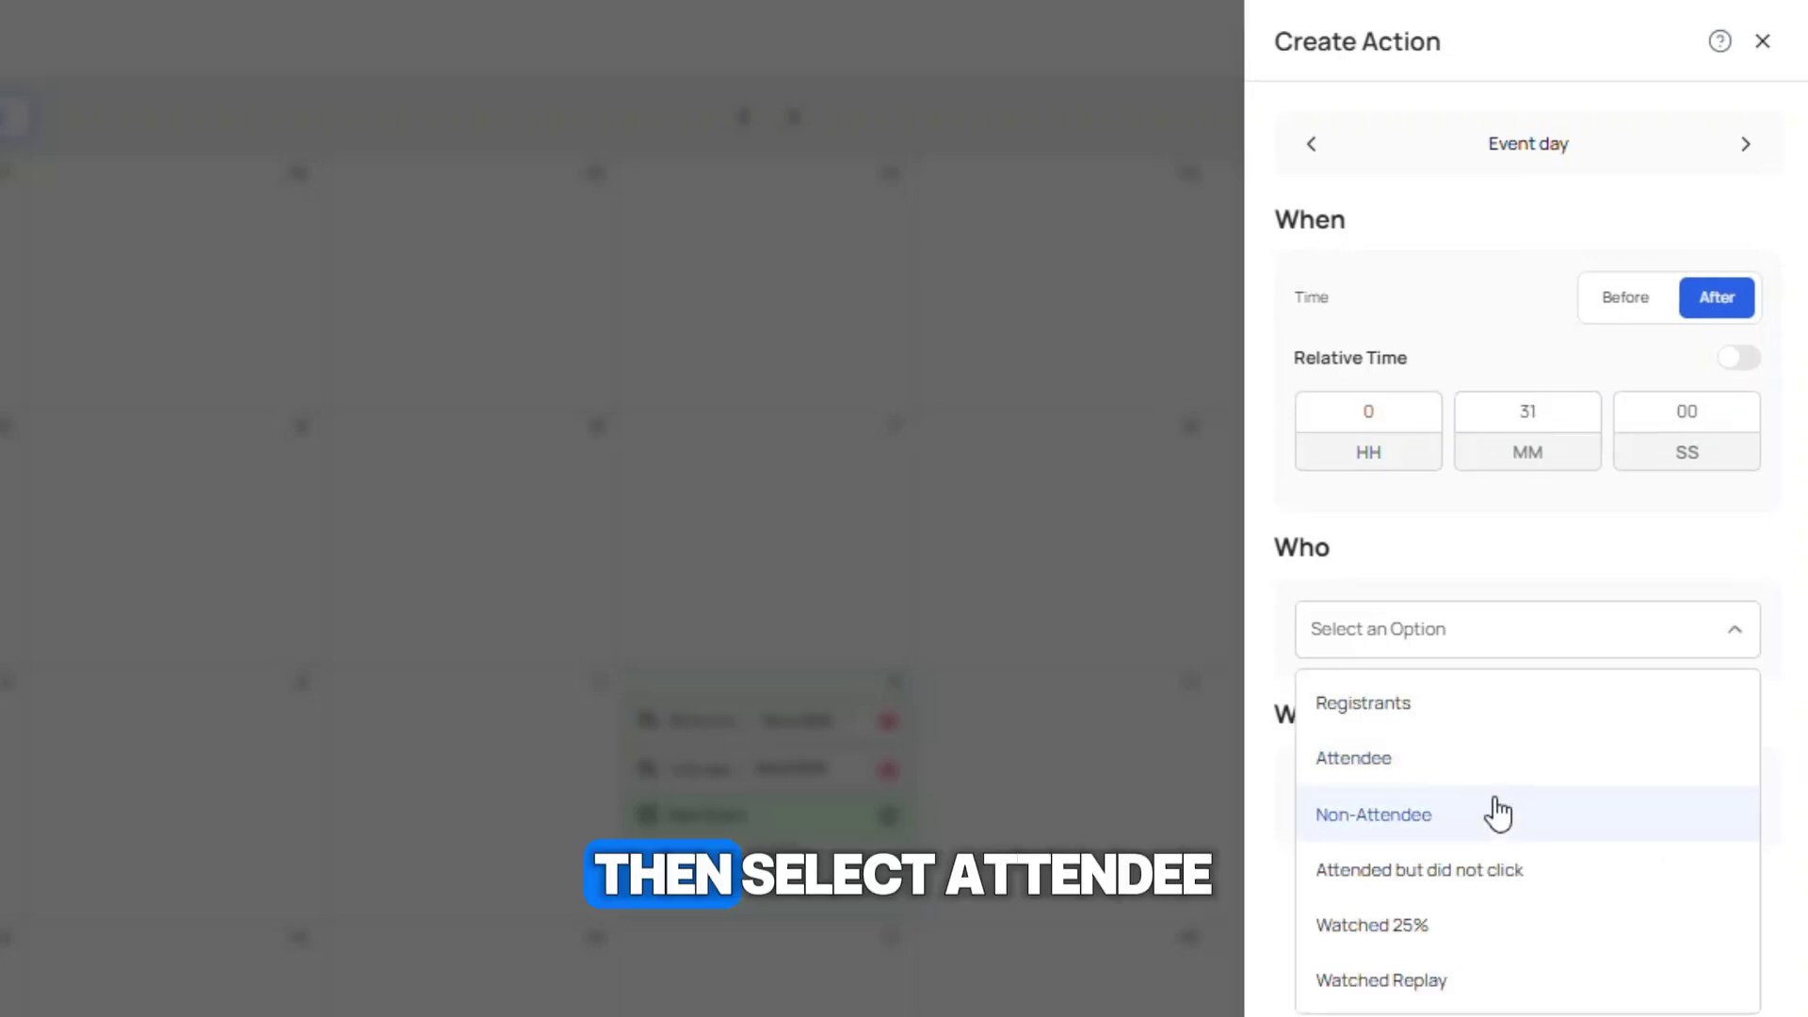
left_click(1497, 755)
left_click(1516, 810)
scroll(1516, 817, "down", 5)
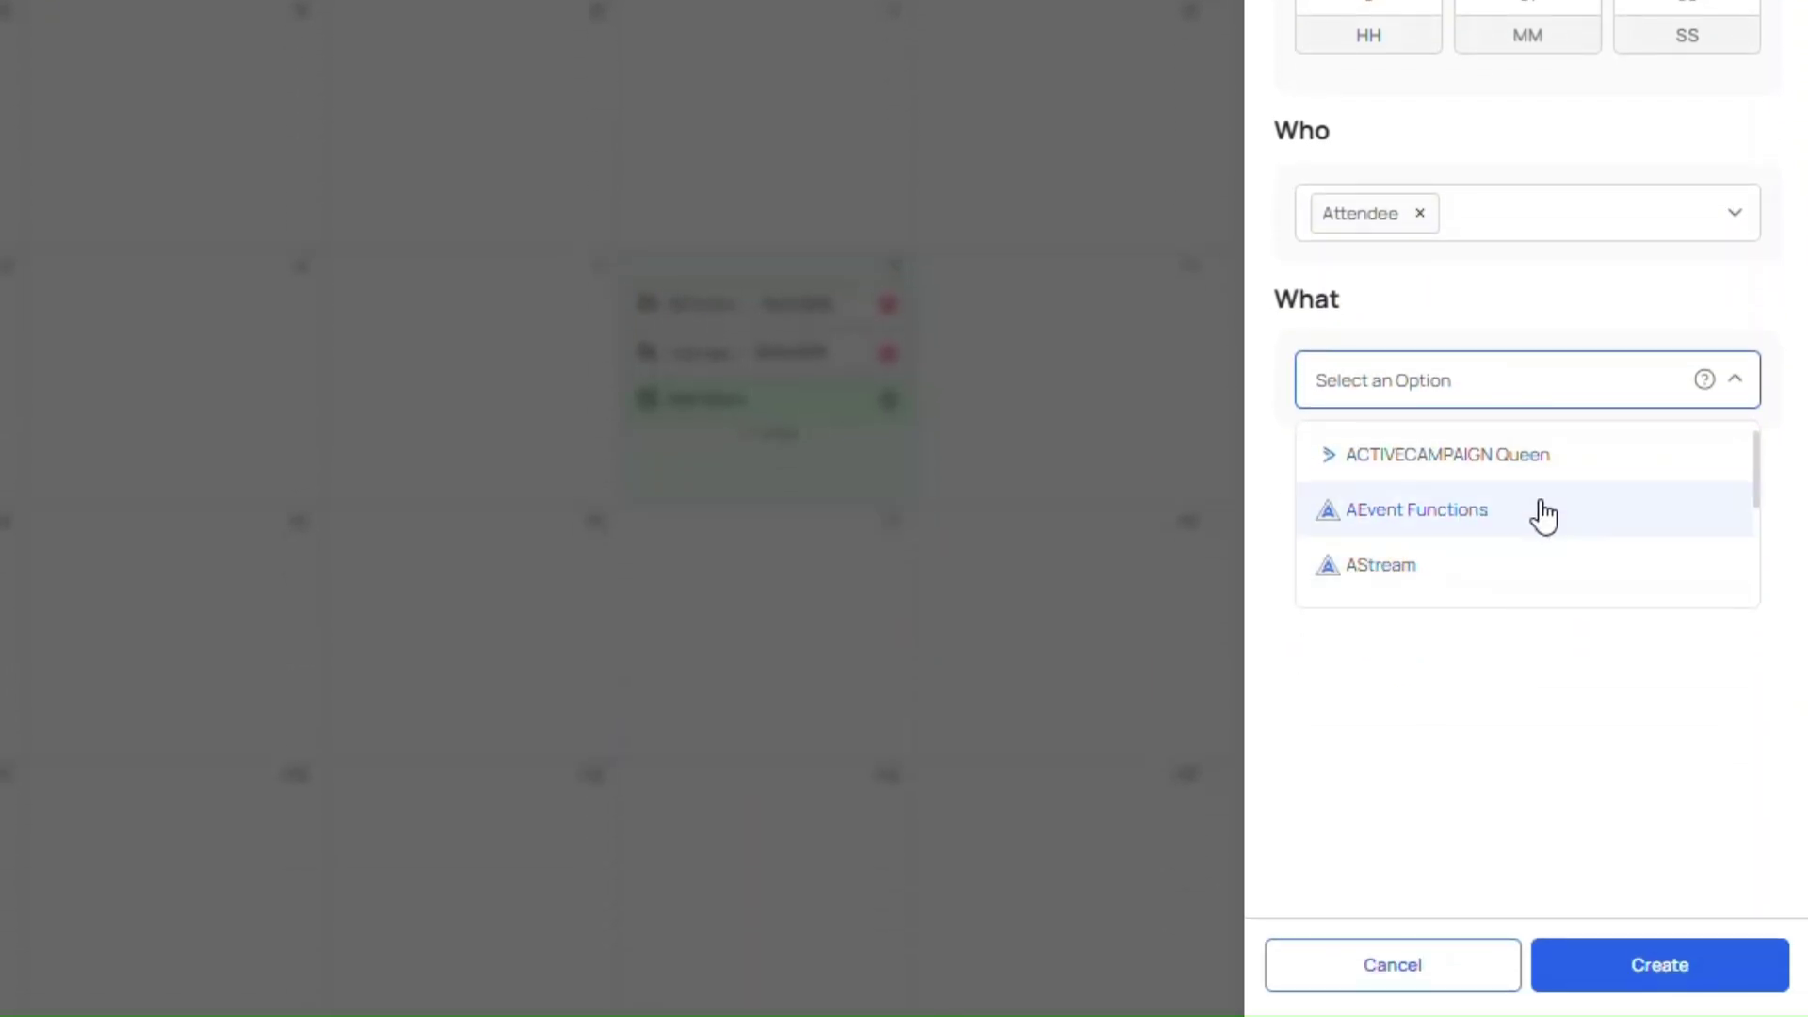
scroll(1541, 512, "down", 3)
left_click(1544, 499)
left_click(1561, 504)
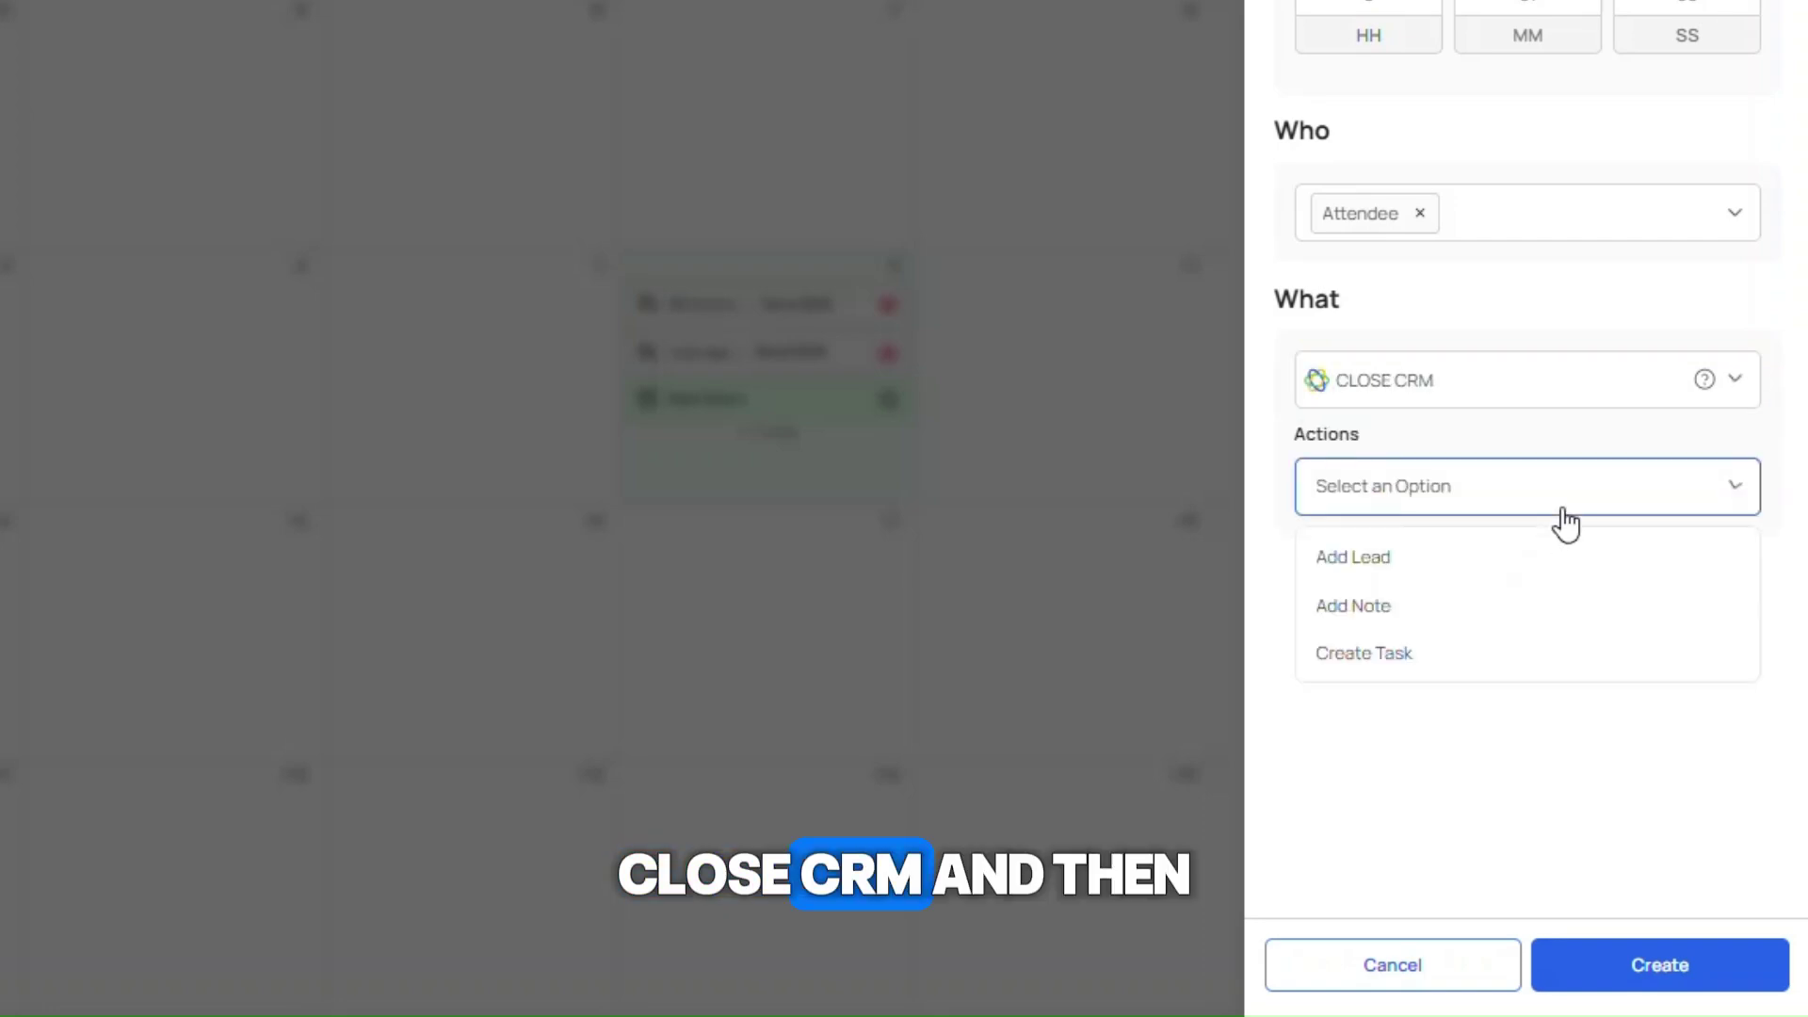
left_click(1538, 655)
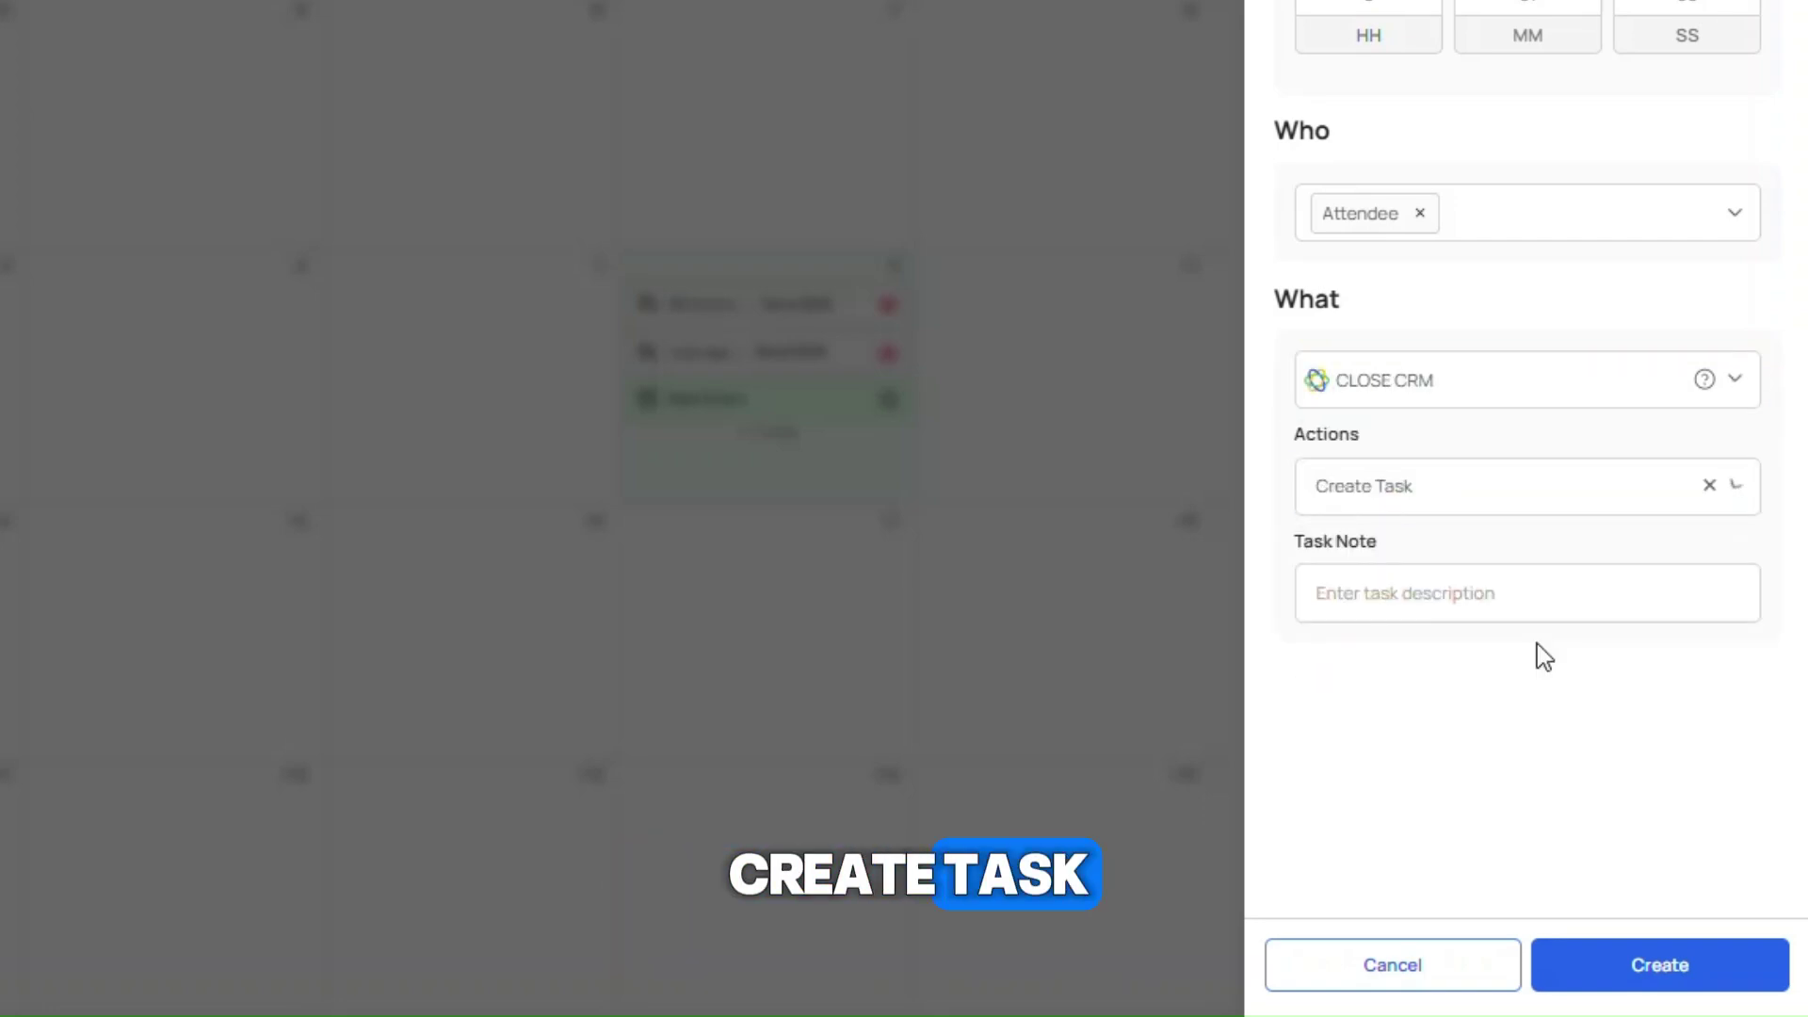
Enter "Follow-up" as the task note and create the Create Task action.
left_click(1542, 613)
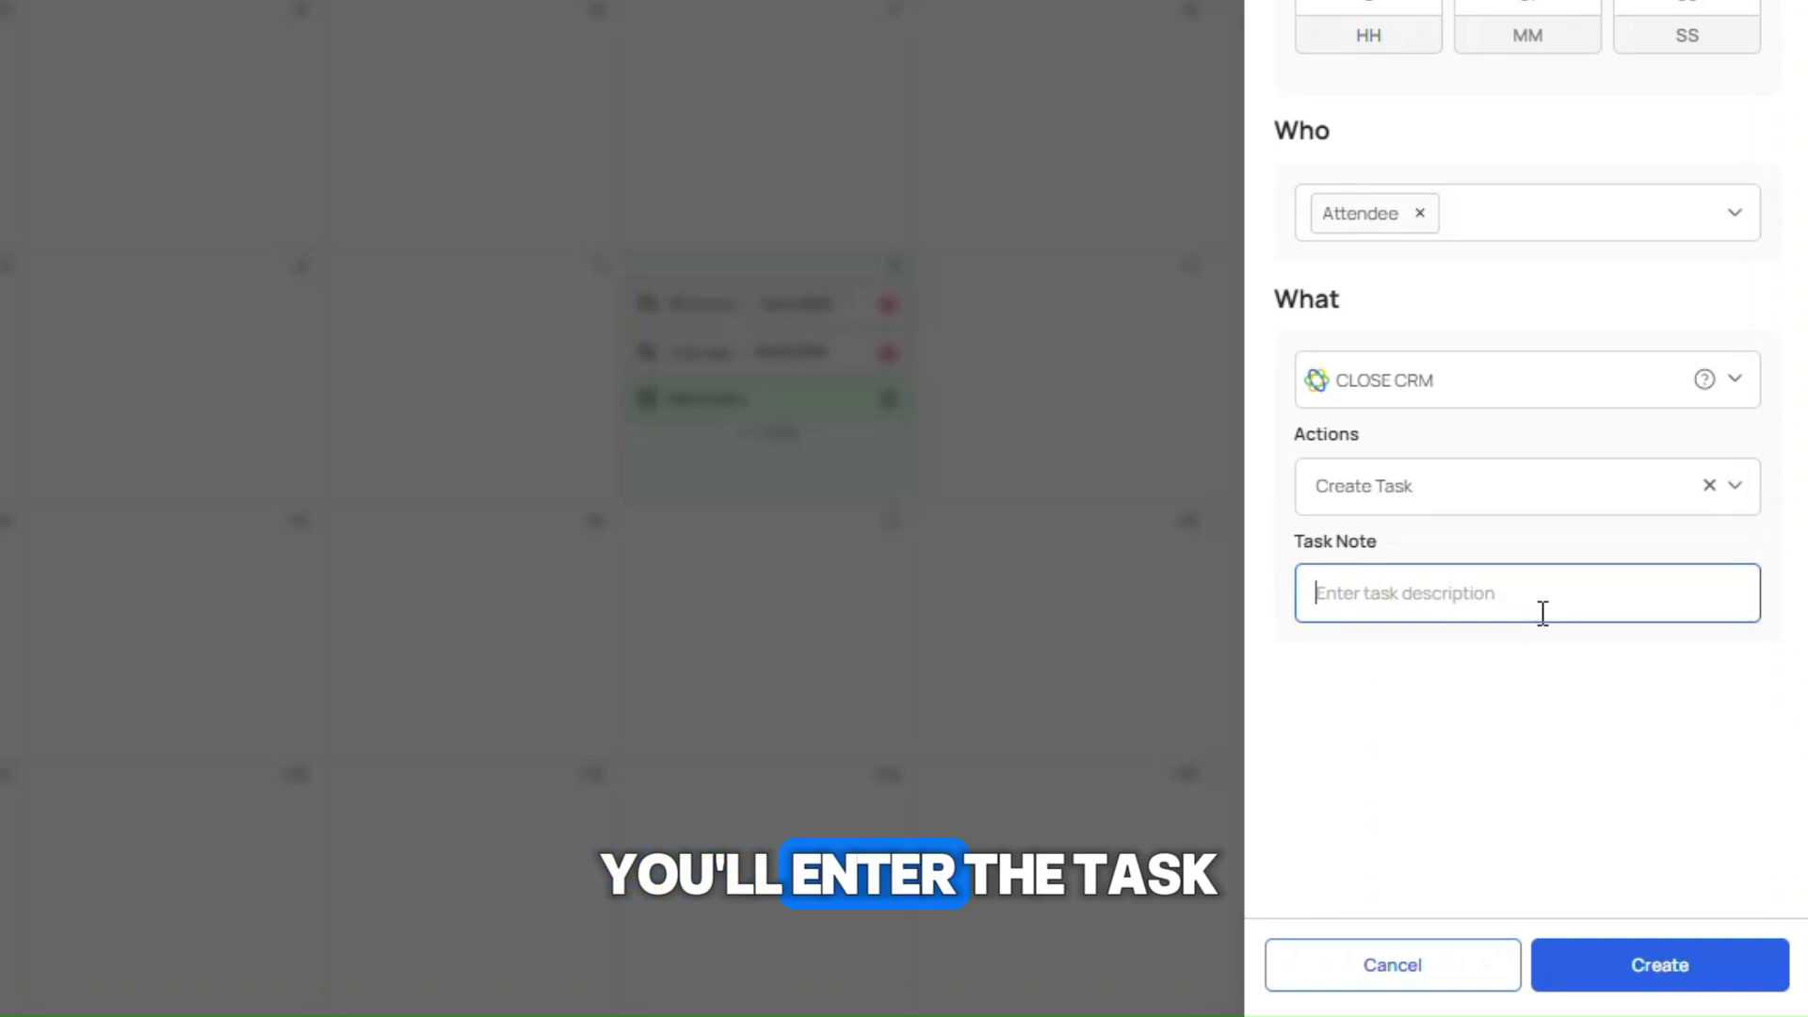
type("Follow-up")
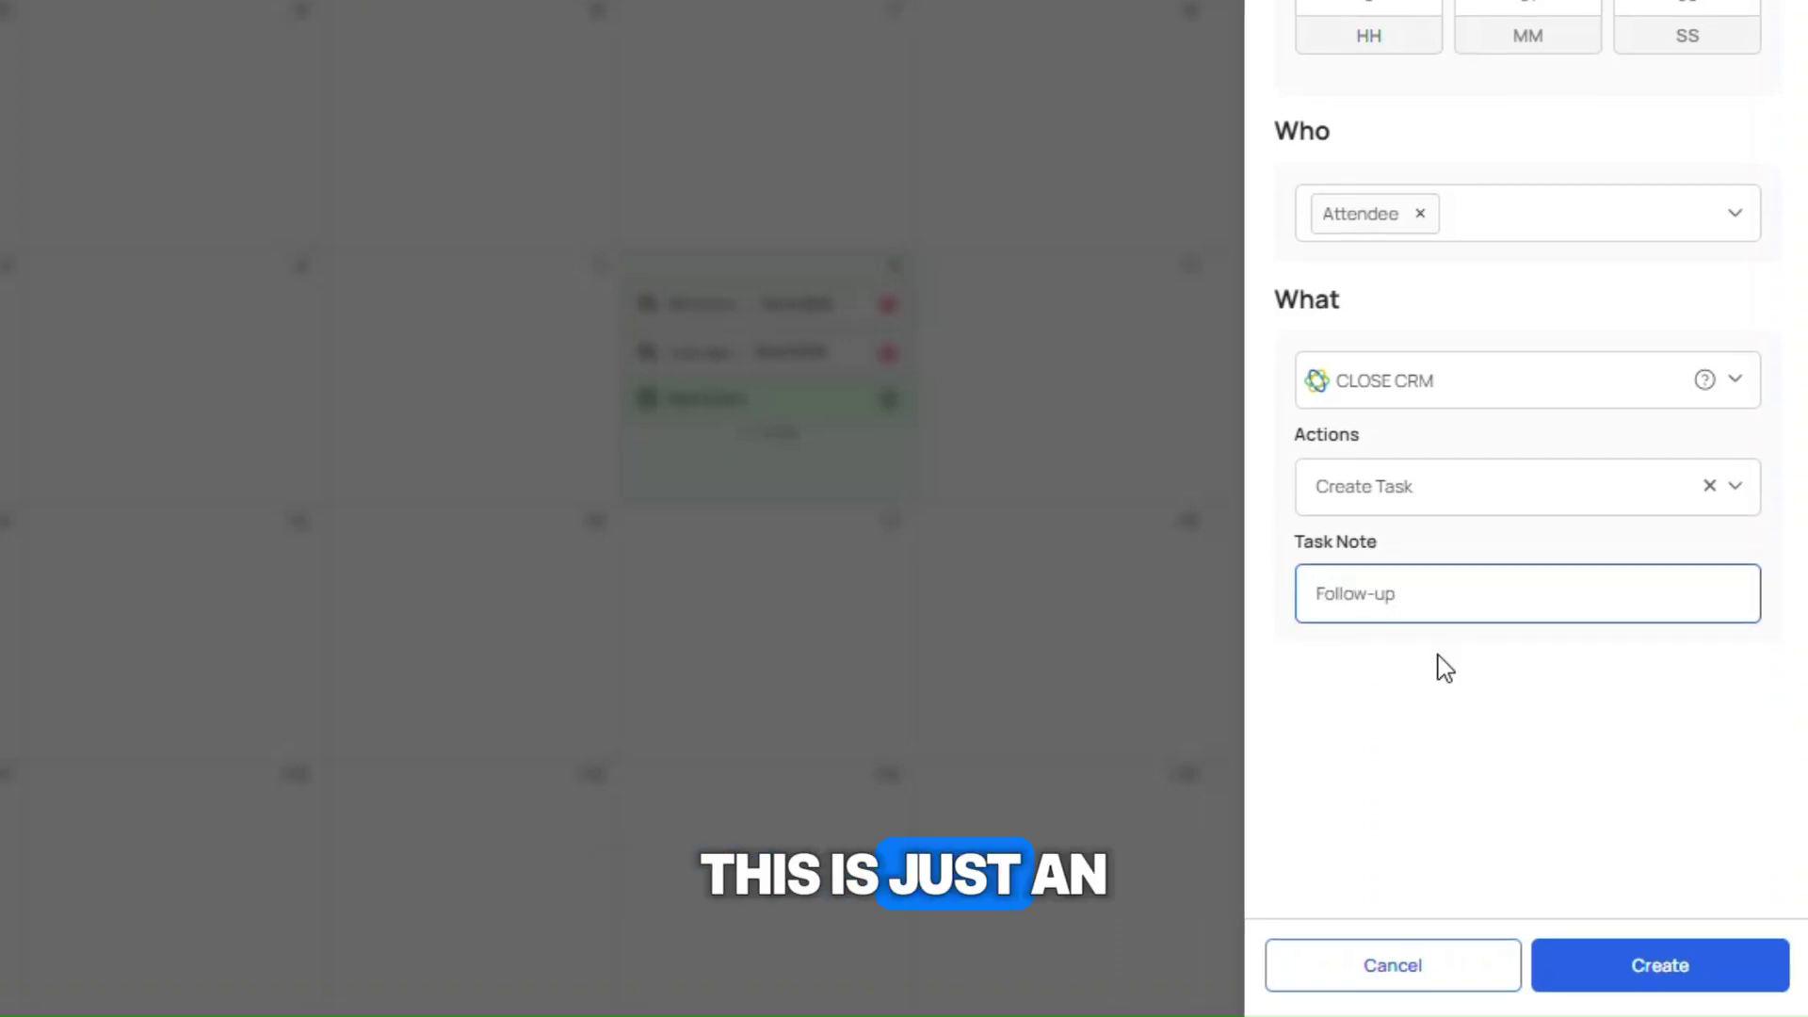
left_click(1667, 963)
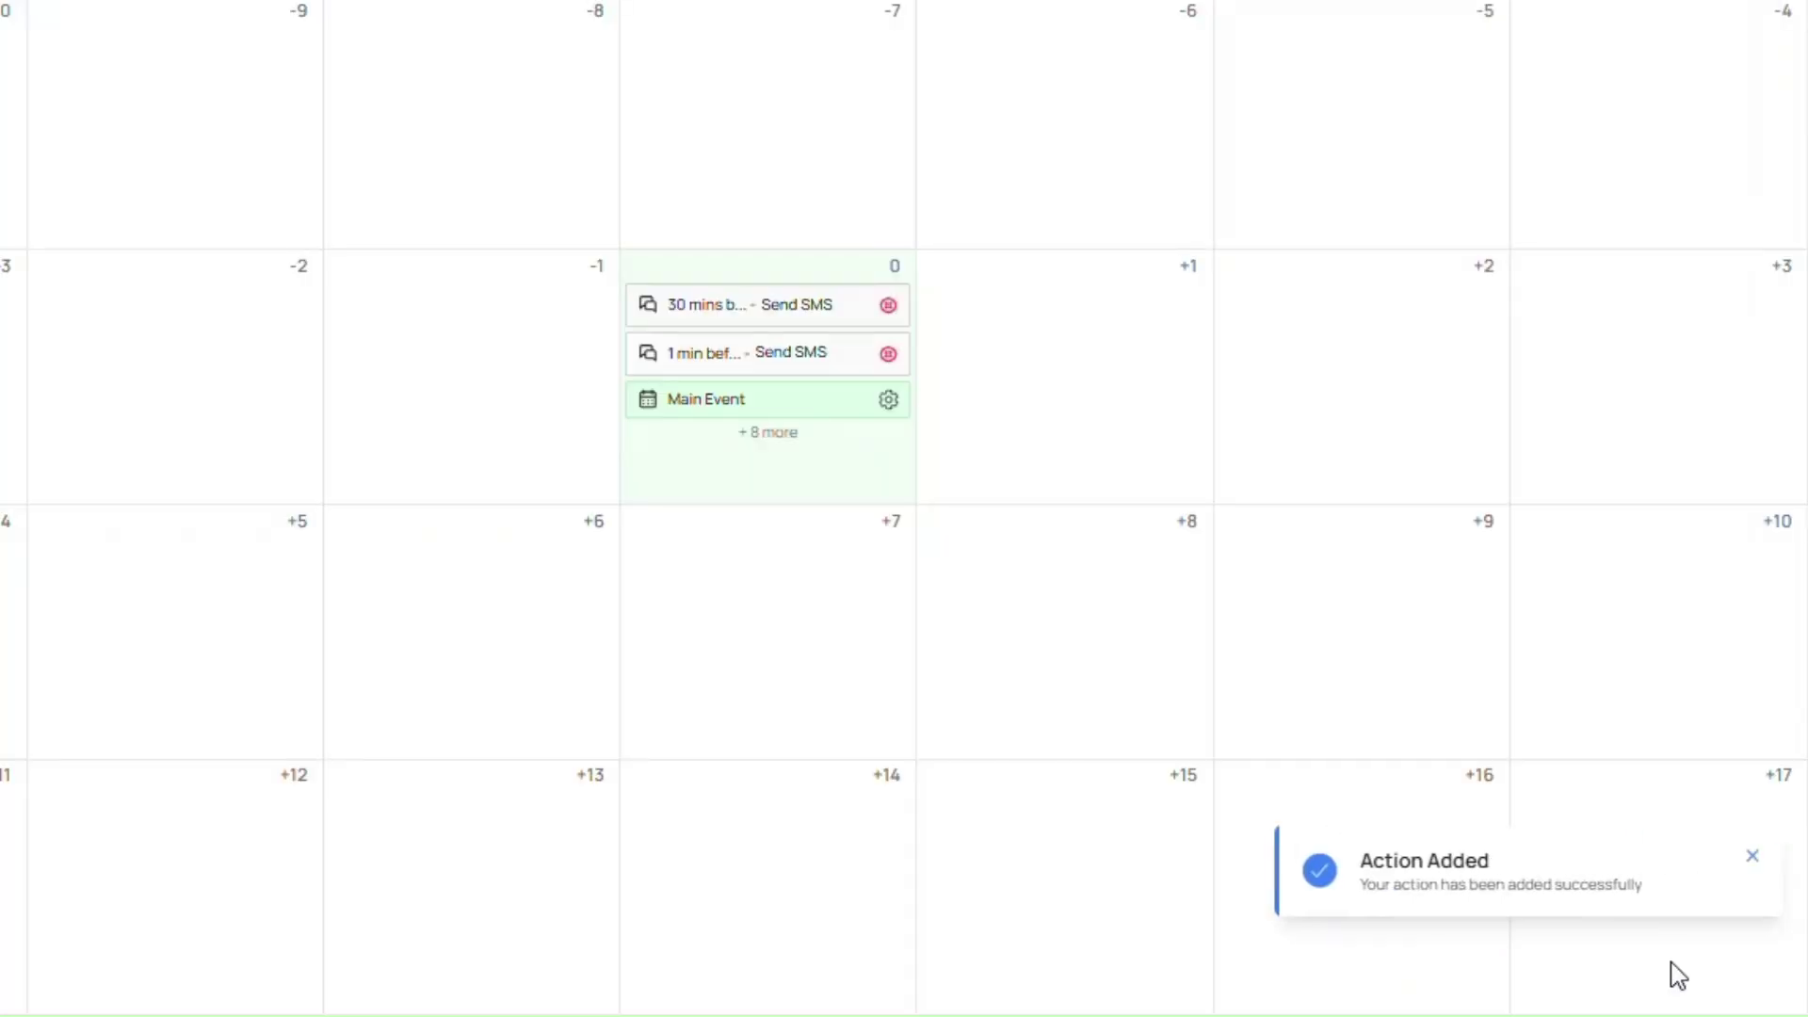